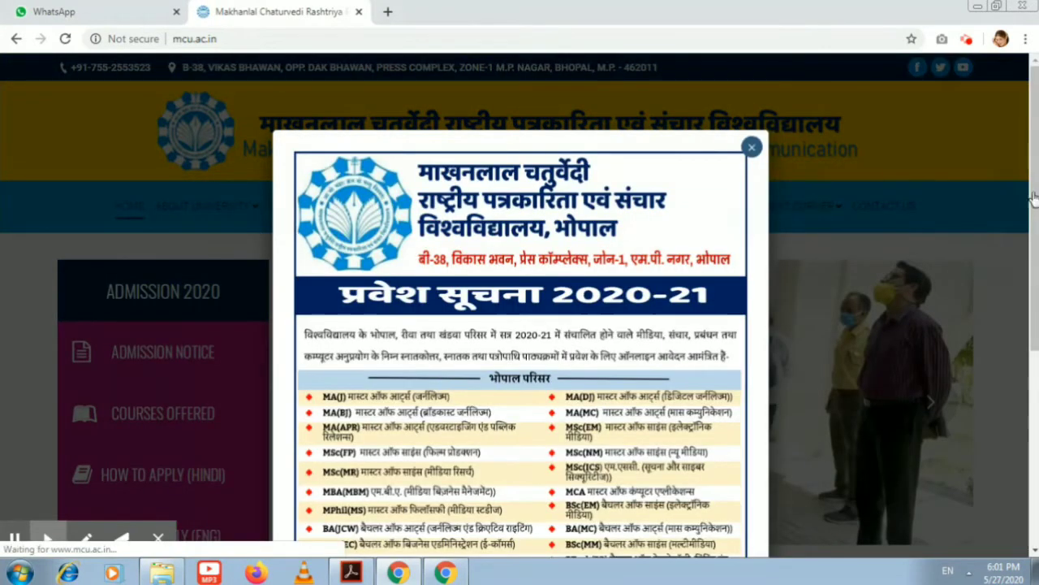
Scroll through the 2020-21 admission notice popup and close it to reach the MCU home page
{"action": "scroll", "coordinate": [1029, 195], "scroll_direction": "down", "scroll_amount": 3}
{"action": "left_click_drag", "start_coordinate": [1030, 195], "coordinate": [1031, 229]}
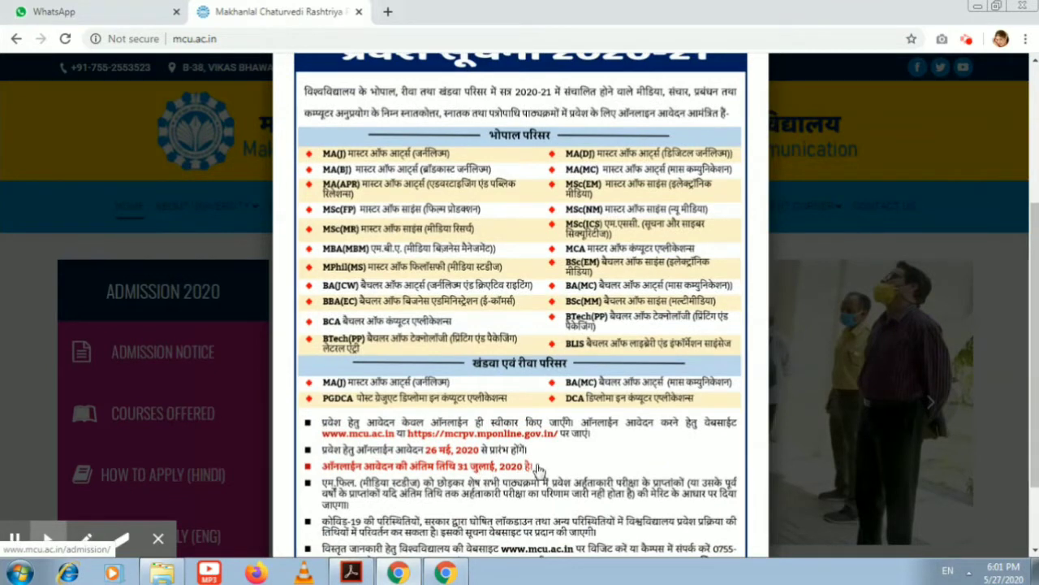
{"action": "left_click", "coordinate": [474, 474]}
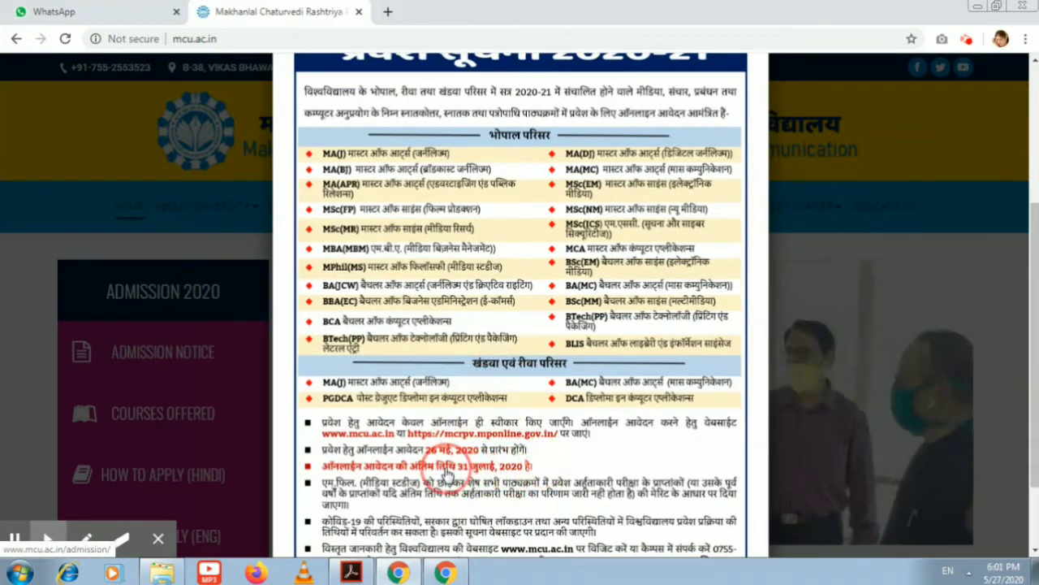
{"action": "left_click", "coordinate": [1031, 309]}
{"action": "left_click_drag", "start_coordinate": [1032, 309], "coordinate": [1031, 183]}
{"action": "left_click", "coordinate": [750, 131]}
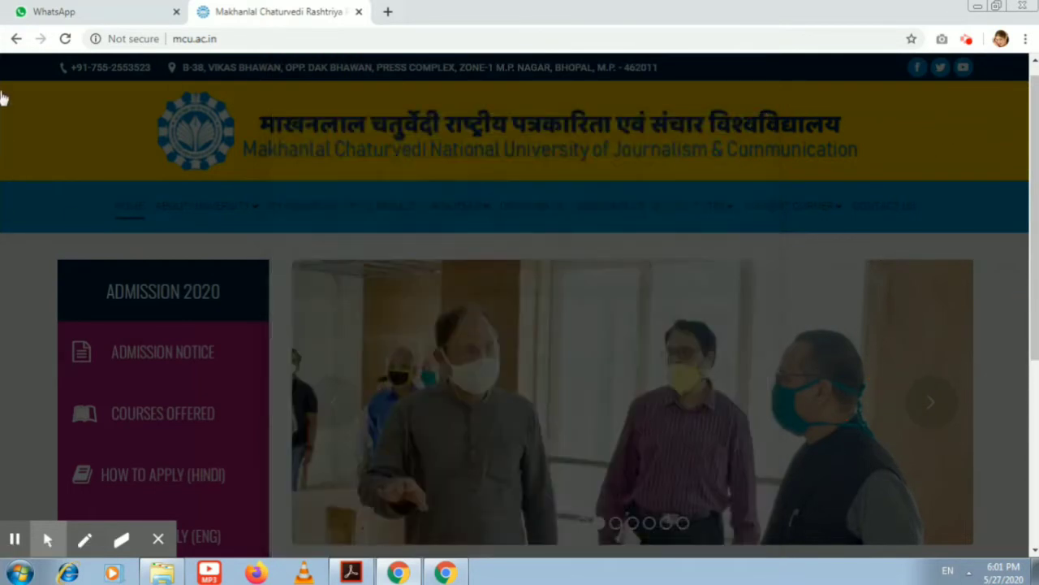
Go to Apply Online and start the 'Apply For Admission - Session 2020-21' service
{"action": "left_click_drag", "start_coordinate": [1032, 106], "coordinate": [1030, 105]}
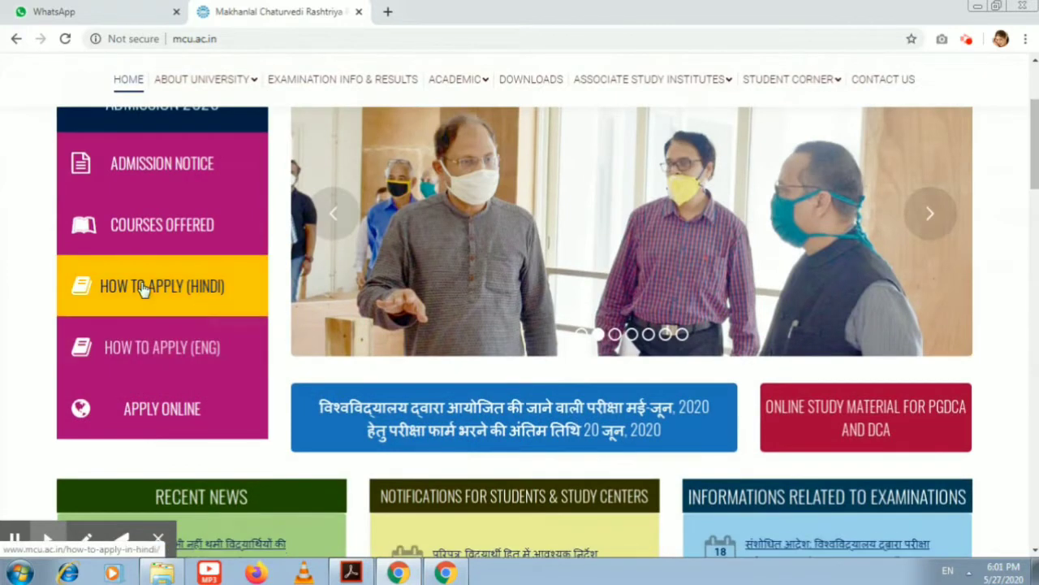
{"action": "left_click", "coordinate": [161, 418]}
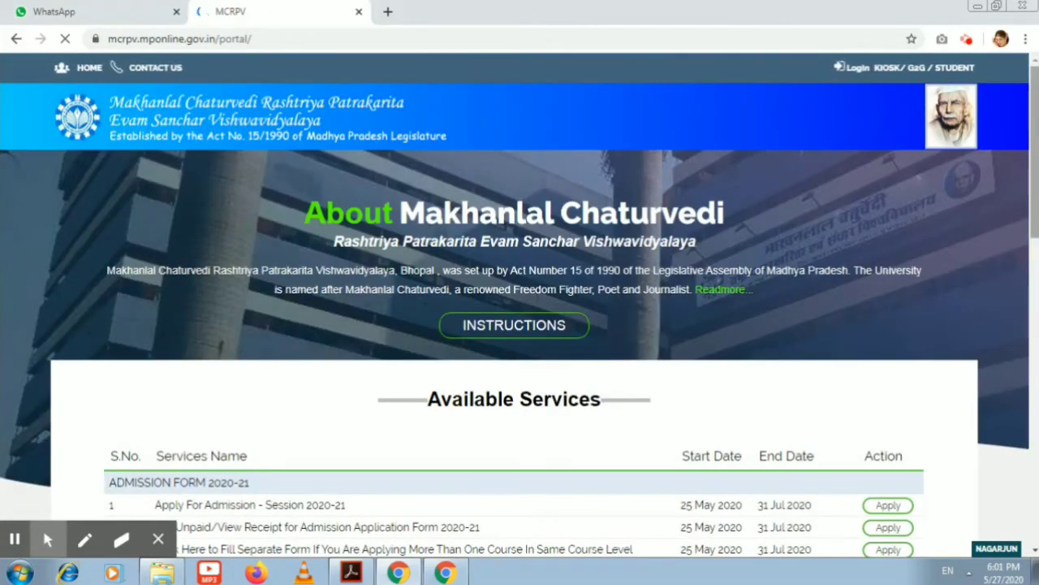
{"action": "left_click_drag", "start_coordinate": [1036, 177], "coordinate": [1035, 263]}
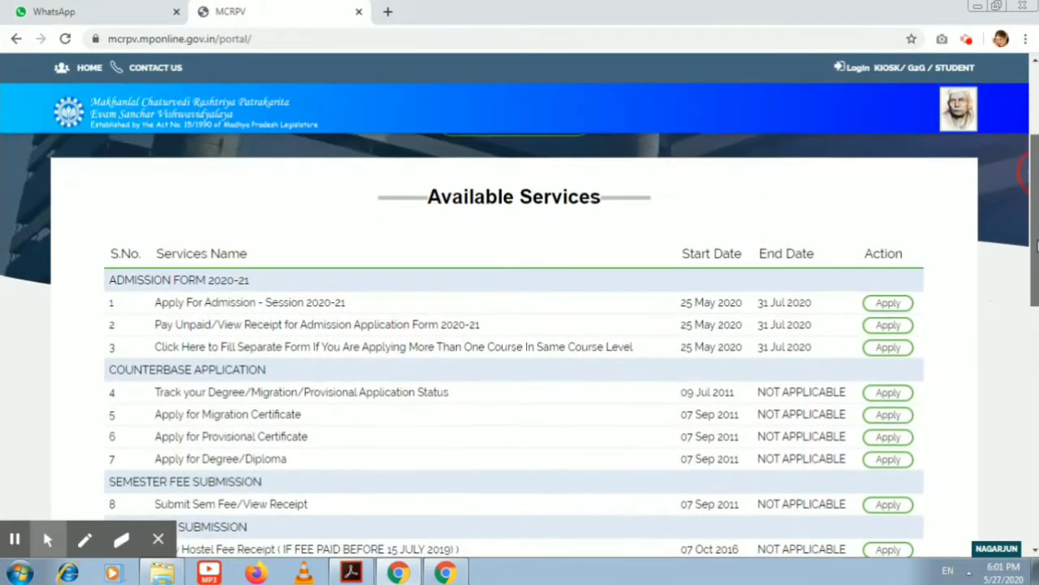
{"action": "left_click_drag", "start_coordinate": [293, 259], "coordinate": [355, 264]}
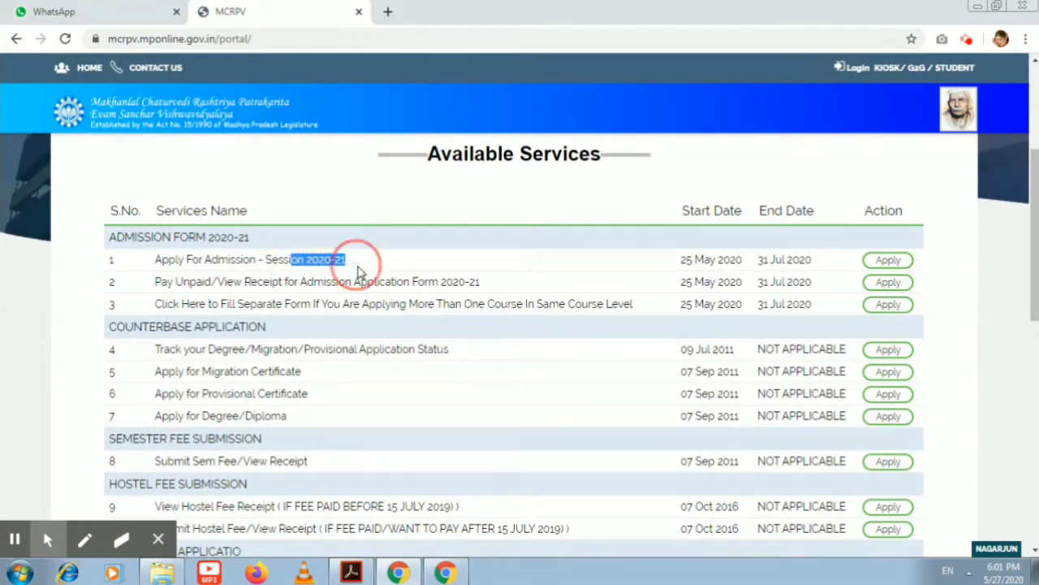
{"action": "left_click", "coordinate": [875, 266]}
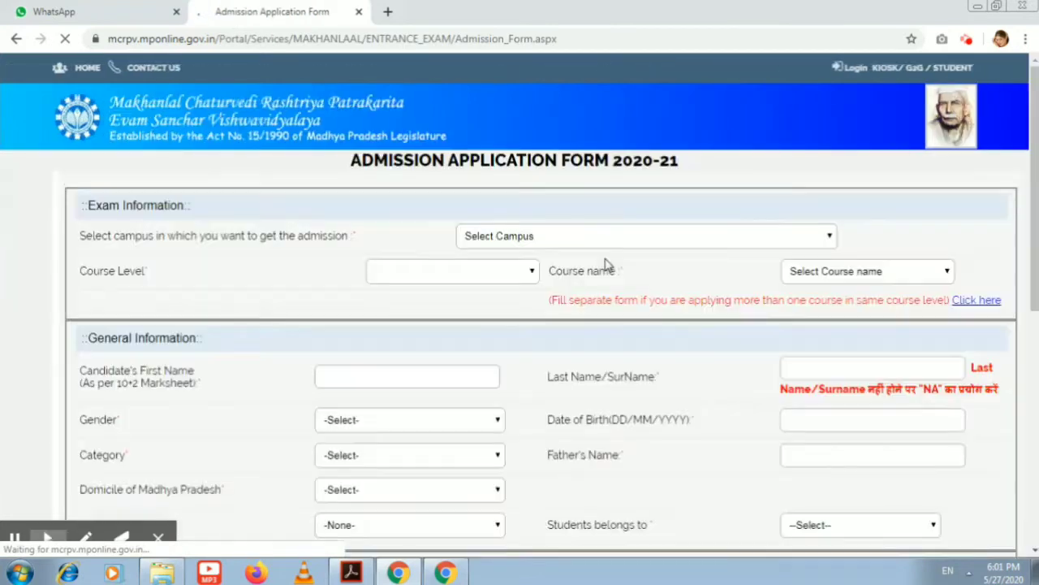
Choose BHOPAL CAMPUS, Under Graduate course level and BA(MC) course in Exam Information
{"action": "left_click", "coordinate": [559, 235]}
{"action": "left_click", "coordinate": [560, 270]}
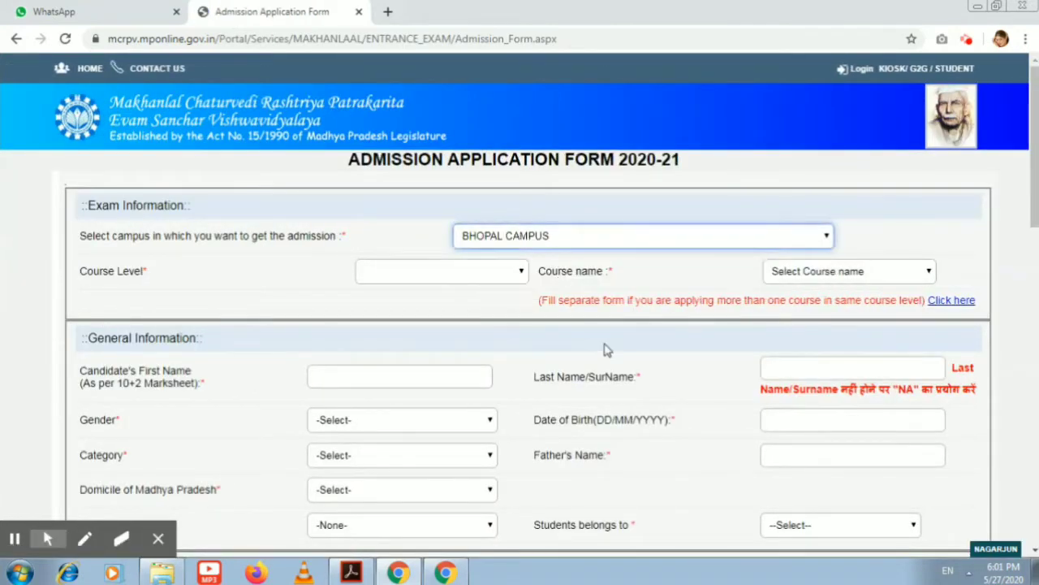
{"action": "left_click", "coordinate": [451, 279]}
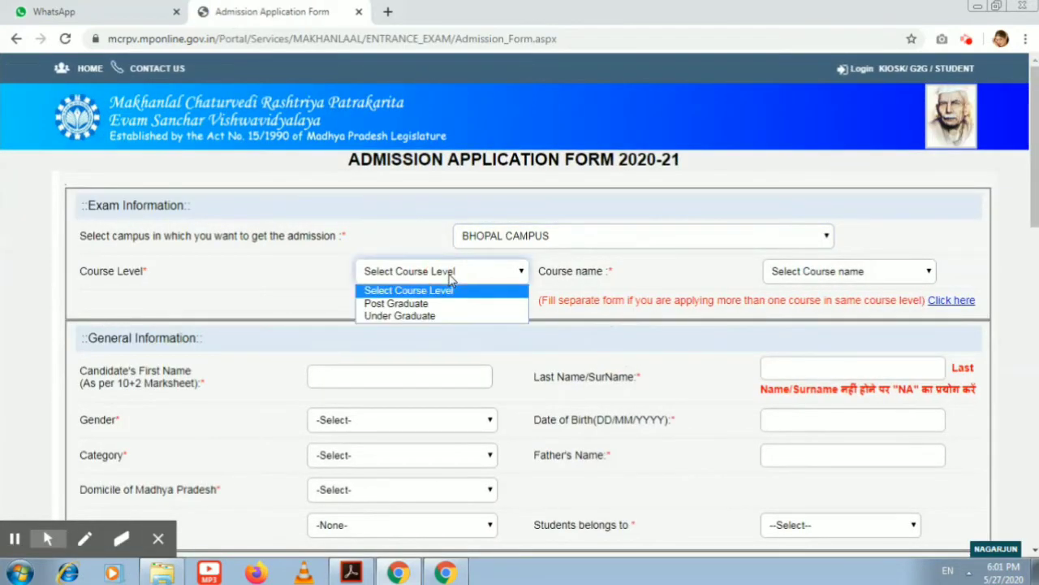
{"action": "left_click", "coordinate": [459, 315]}
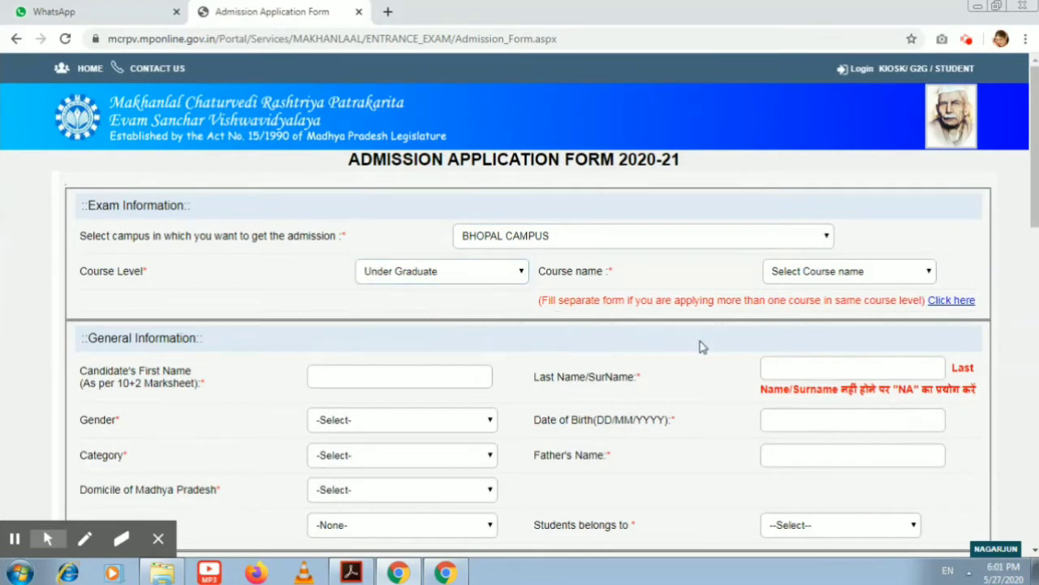
{"action": "left_click", "coordinate": [867, 275]}
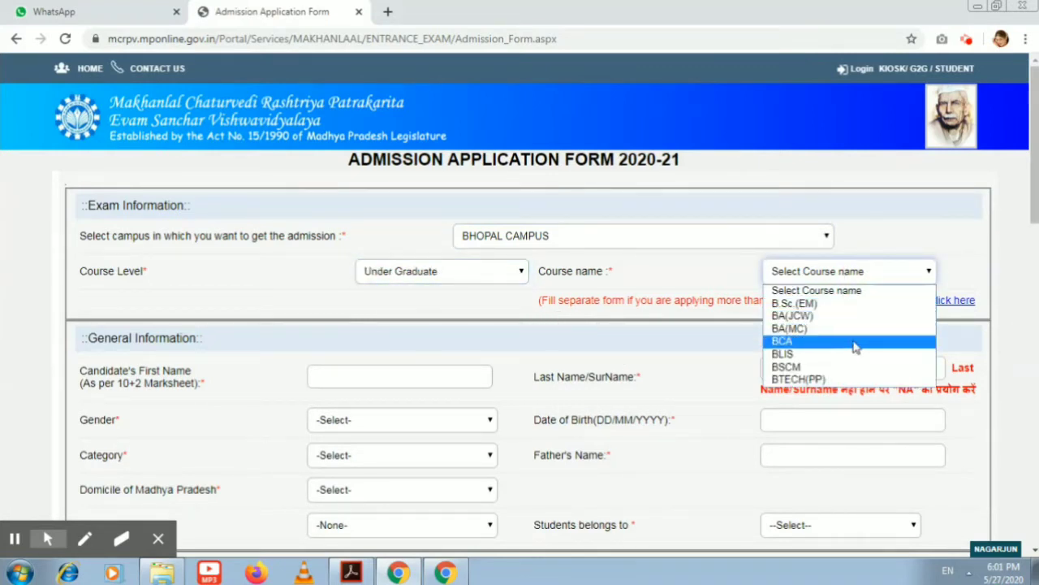
{"action": "left_click", "coordinate": [857, 328]}
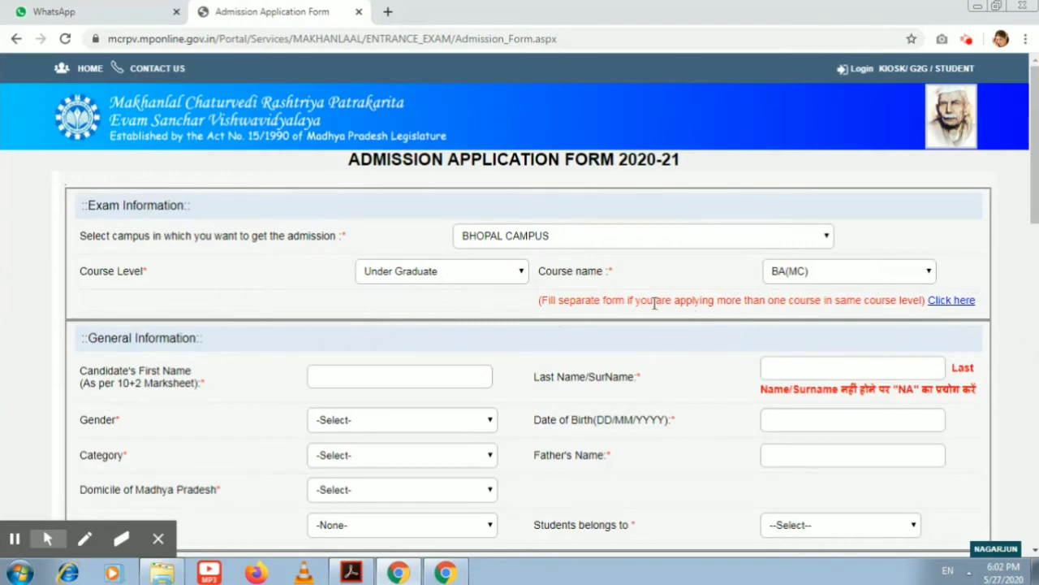
{"action": "left_click", "coordinate": [436, 383]}
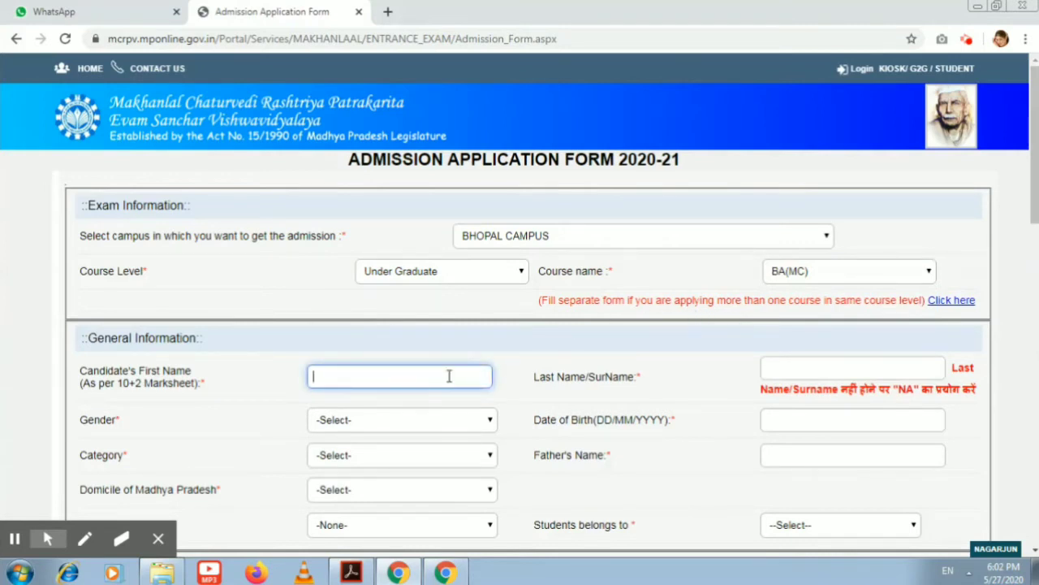
{"action": "left_click_drag", "start_coordinate": [112, 385], "coordinate": [182, 387]}
{"action": "left_click", "coordinate": [335, 378]}
{"action": "key", "text": "Tab"}
{"action": "key", "text": "Tab"}
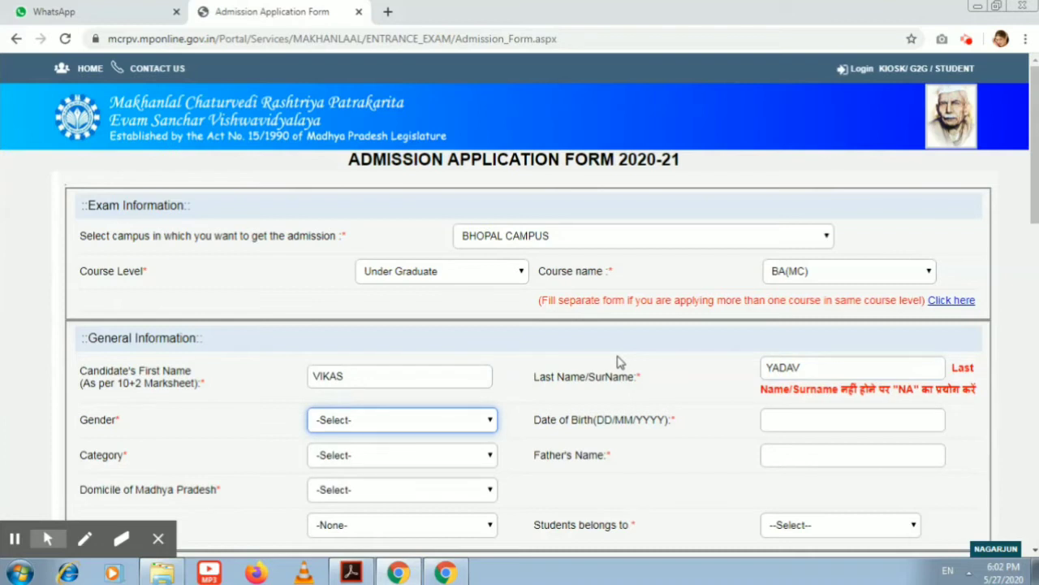
{"action": "key", "text": "m"}
{"action": "key", "text": "Tab"}
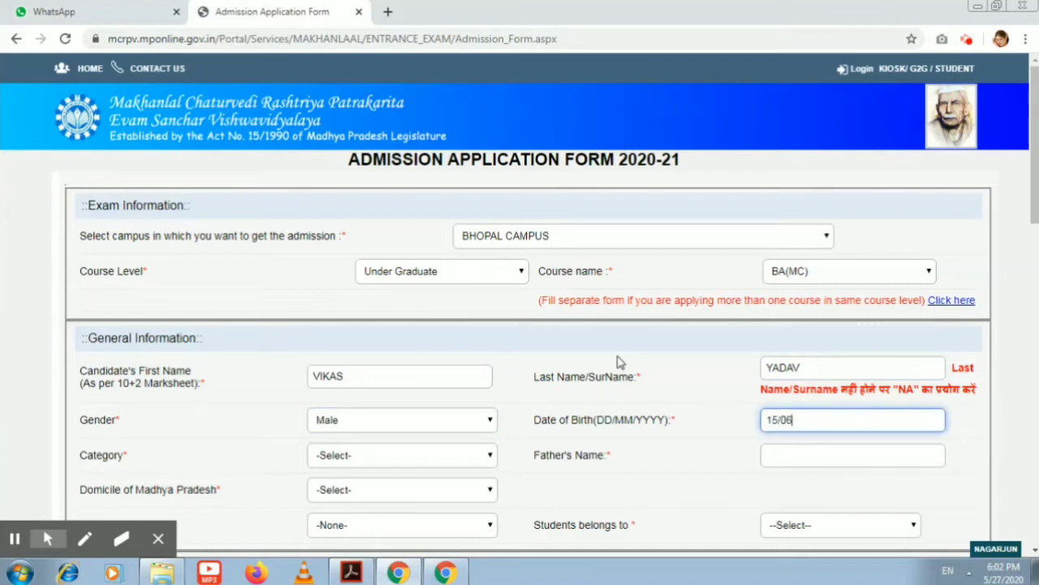
{"action": "key", "text": "Tab"}
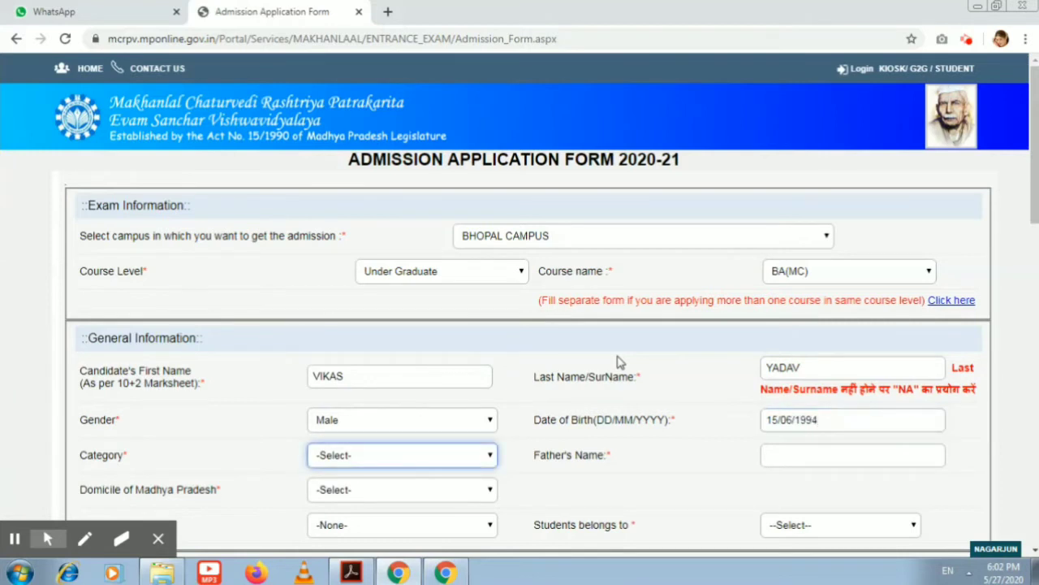
{"action": "key", "text": "u"}
{"action": "key", "text": "o"}
{"action": "key", "text": "Tab"}
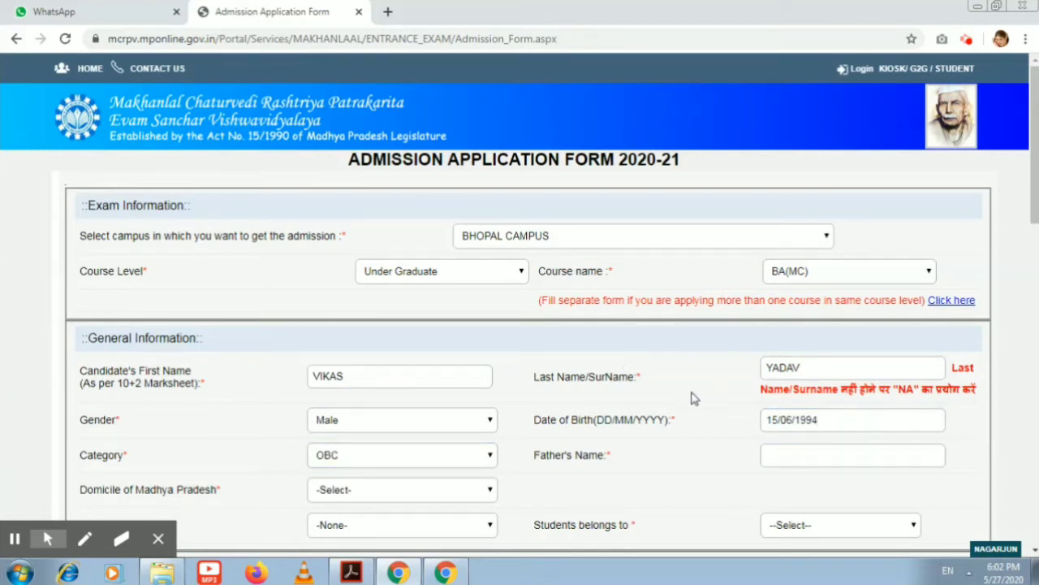
Enter the father's full name, set MP domicile to No and home state Uttar Pradesh
{"action": "left_click", "coordinate": [805, 451]}
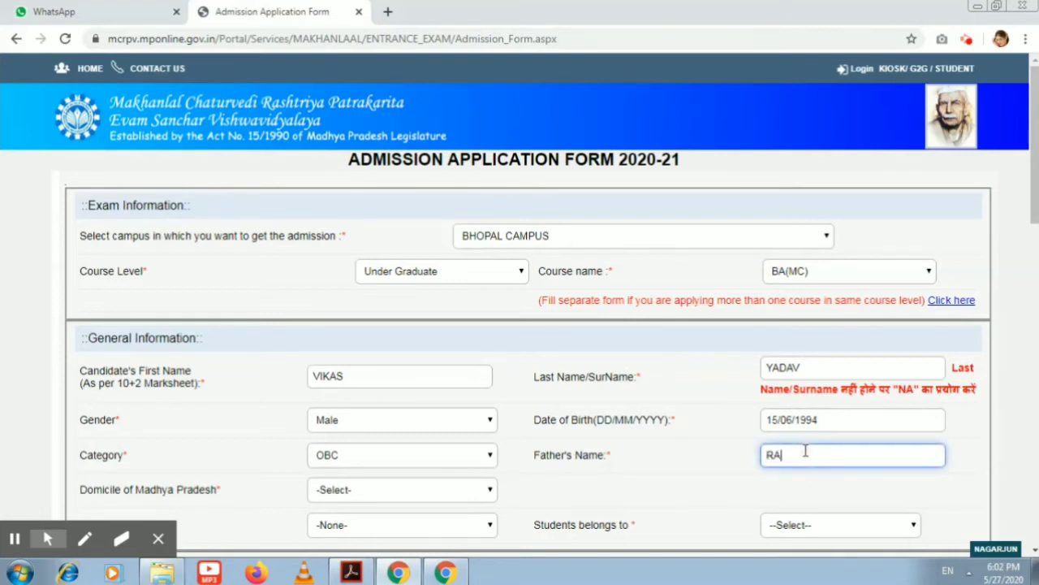
{"action": "key", "text": "Tab"}
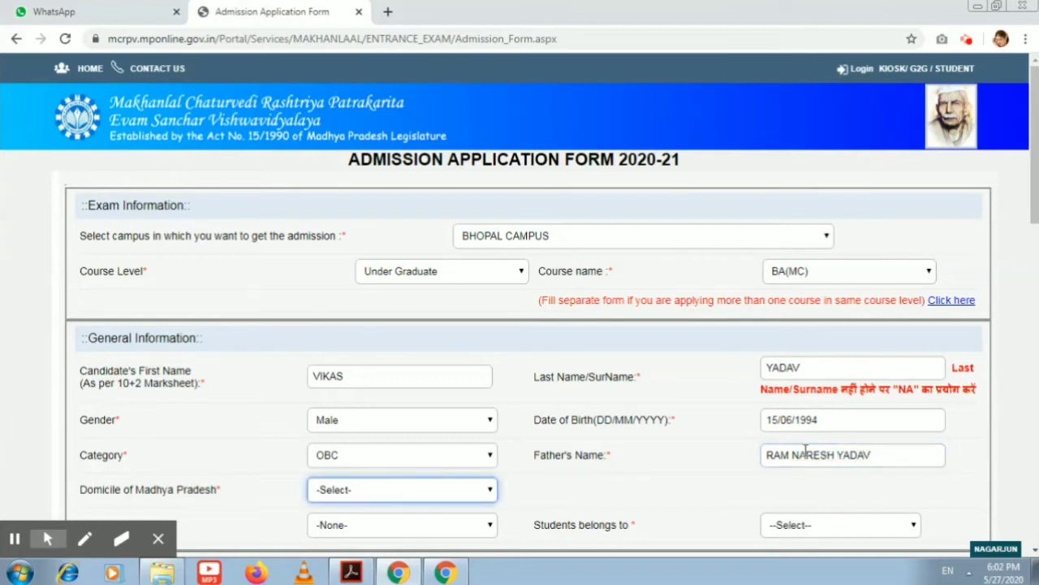
{"action": "key", "text": "Down"}
{"action": "key", "text": "Down"}
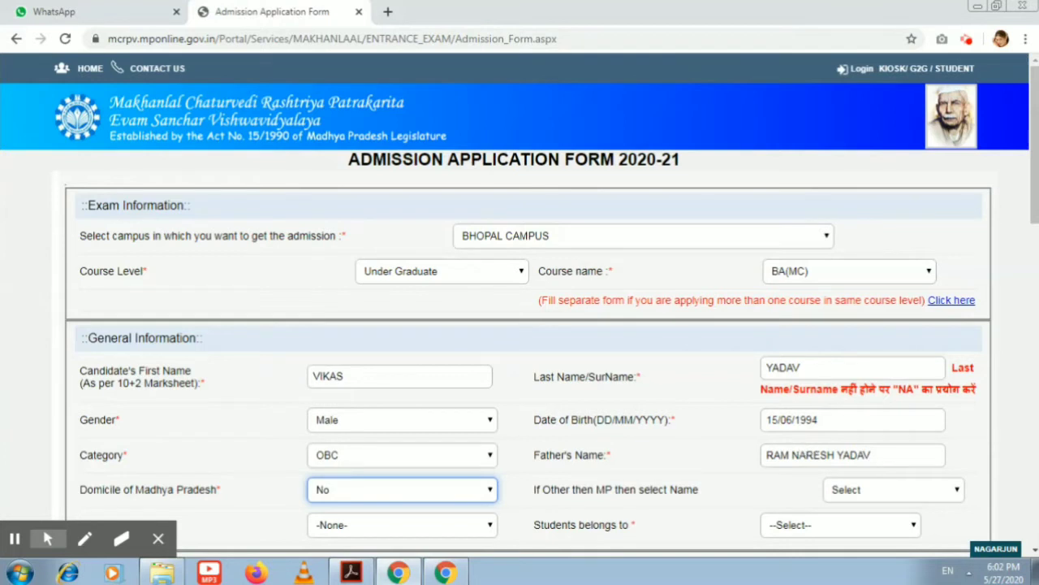
{"action": "left_click", "coordinate": [915, 491]}
{"action": "scroll", "coordinate": [893, 369], "scroll_direction": "down", "scroll_amount": 6}
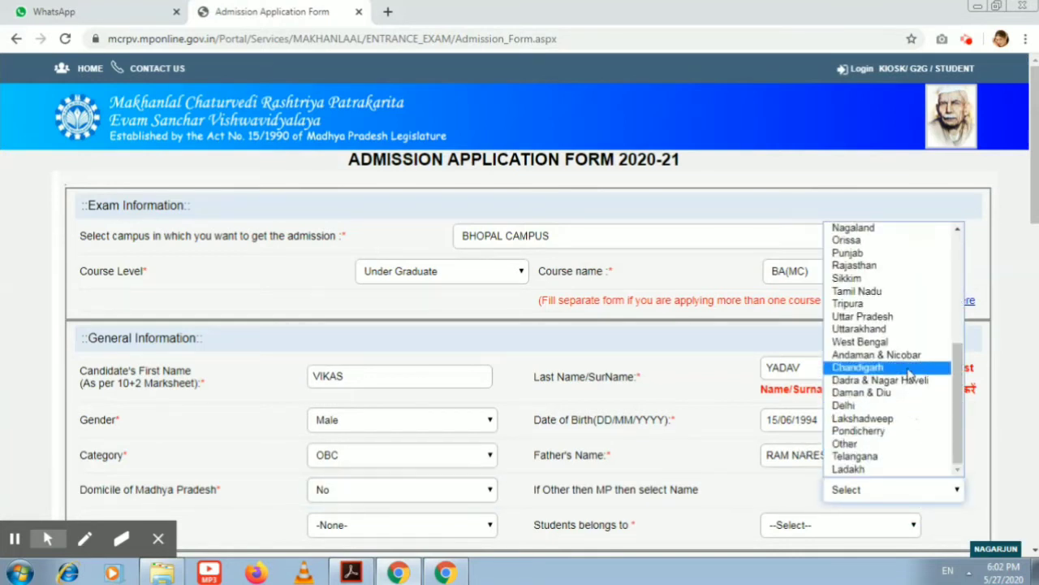
{"action": "left_click", "coordinate": [909, 317]}
{"action": "scroll", "coordinate": [1029, 273], "scroll_direction": "down", "scroll_amount": 2}
{"action": "scroll", "coordinate": [1029, 207], "scroll_direction": "down", "scroll_amount": 1}
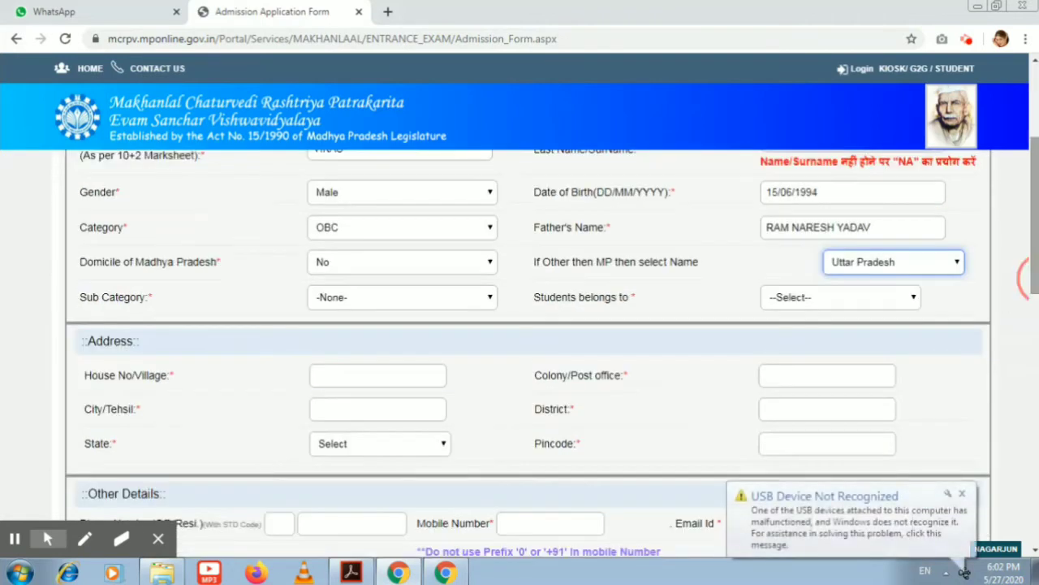
Keep sub category as -None- and mark the student as belonging to a RURAL area
{"action": "left_click", "coordinate": [378, 295]}
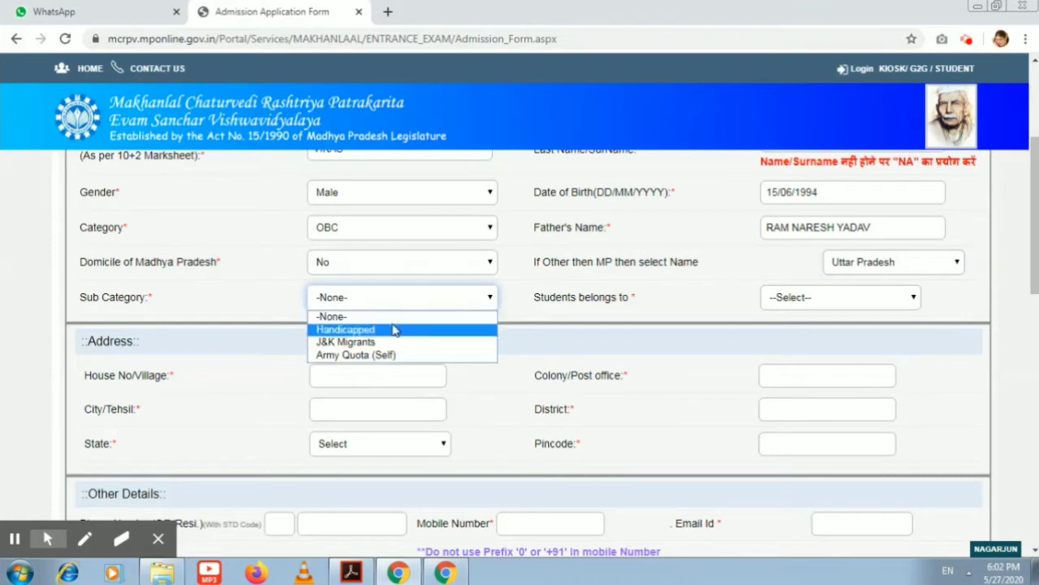
{"action": "left_click", "coordinate": [520, 336]}
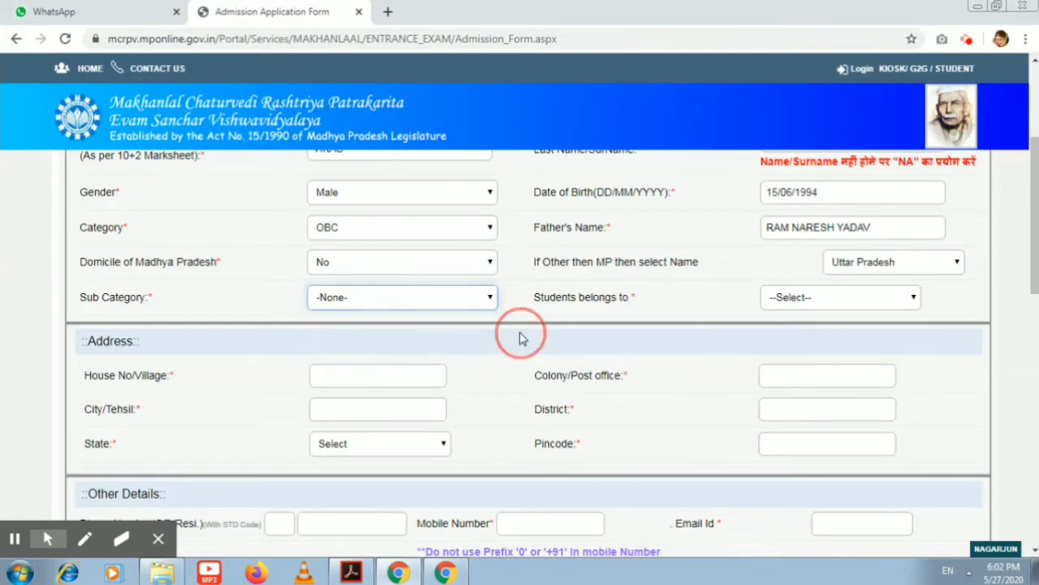
{"action": "left_click", "coordinate": [789, 297]}
{"action": "left_click", "coordinate": [802, 329]}
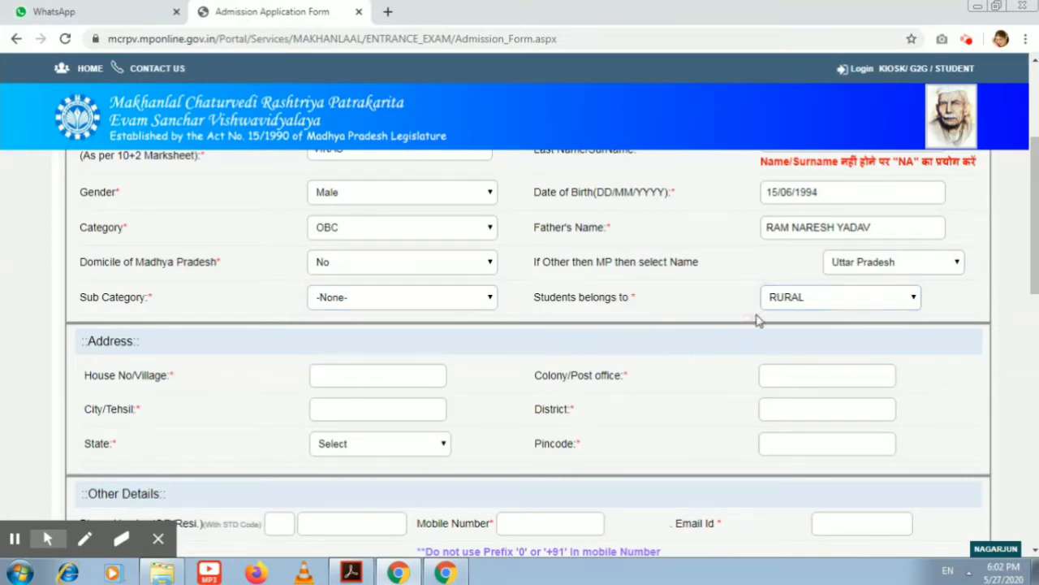
{"action": "left_click", "coordinate": [802, 302]}
{"action": "left_click", "coordinate": [801, 302]}
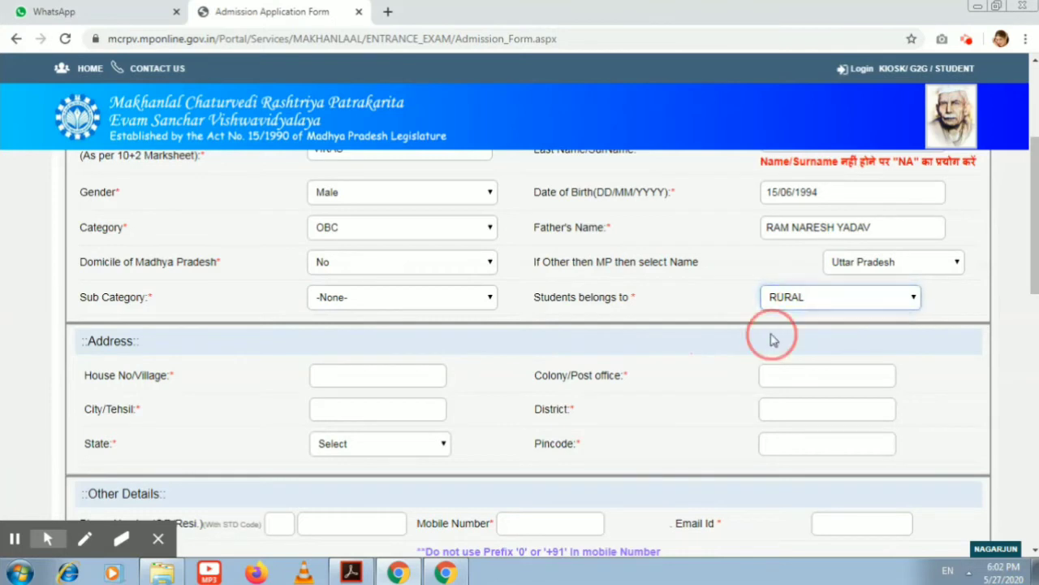
Fill in the address's house/village, colony/post office, city/tehsil and district fields
{"action": "left_click", "coordinate": [340, 383]}
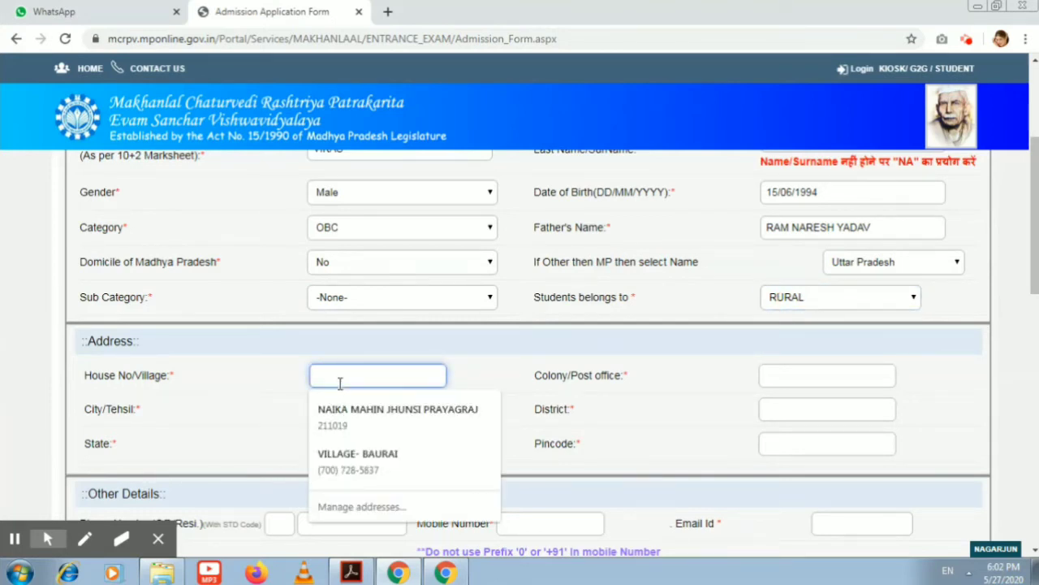
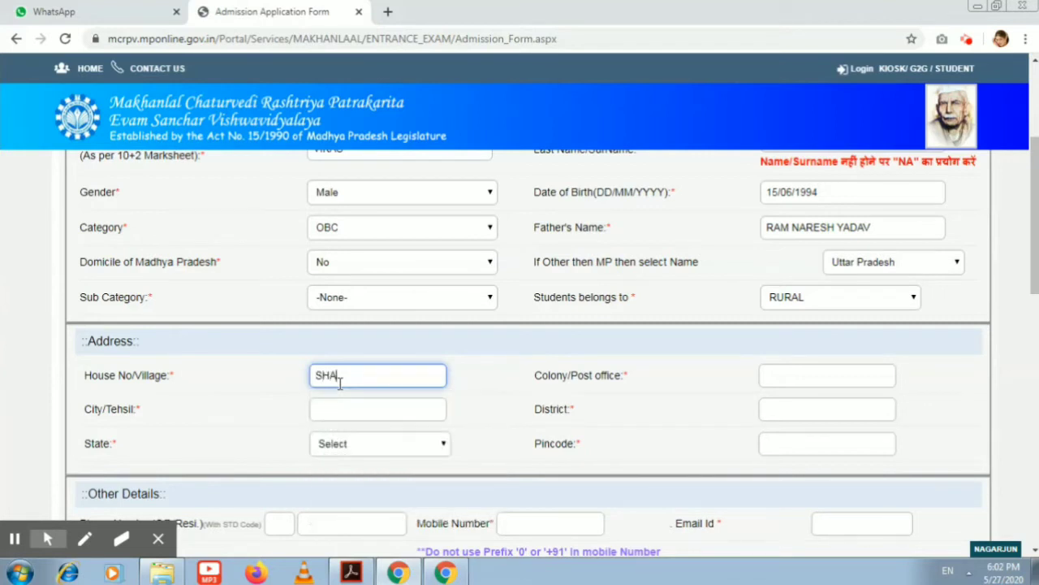
{"action": "key", "text": "Tab"}
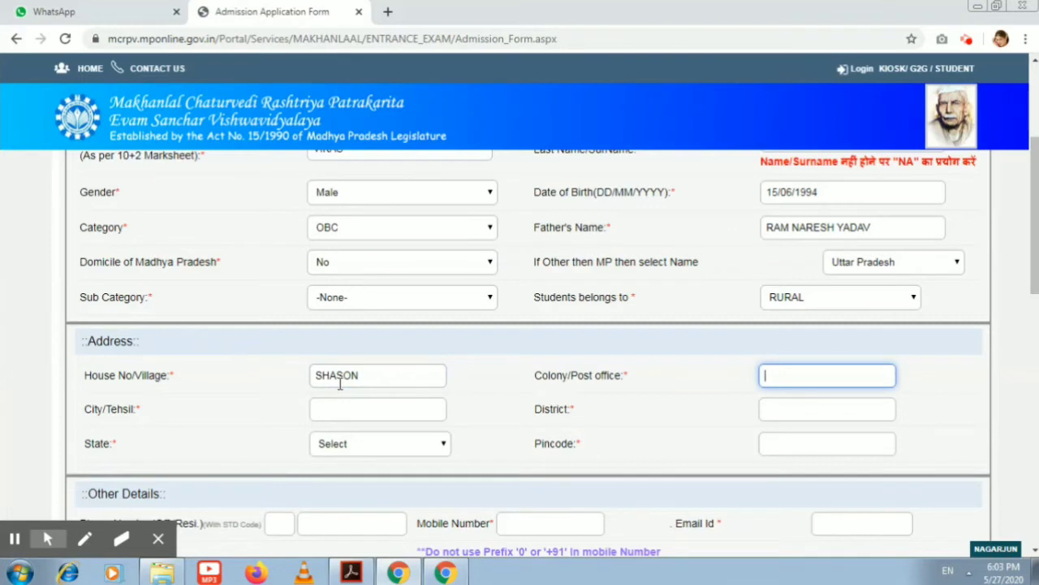
{"action": "key", "text": "Tab"}
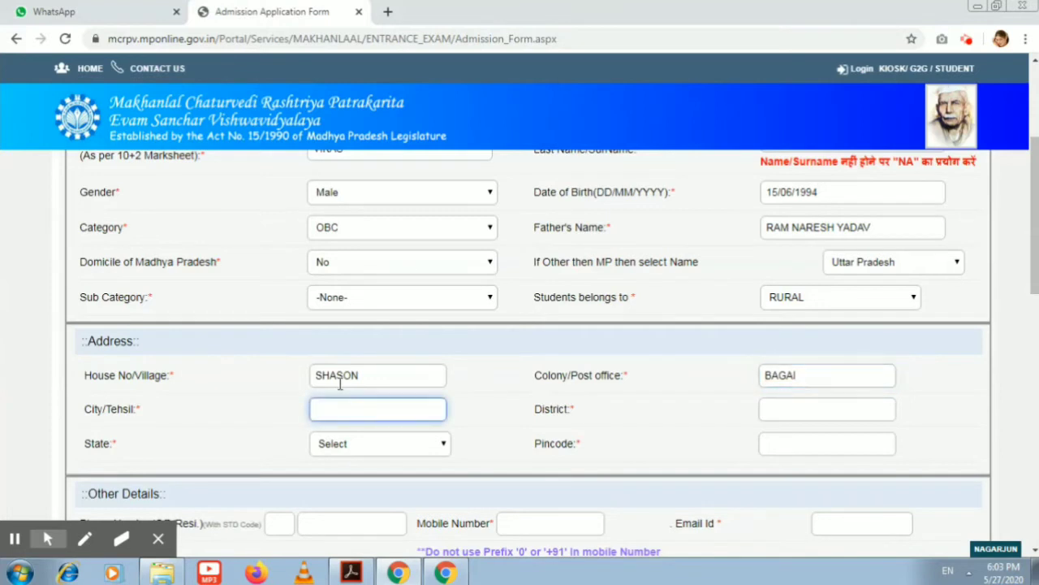
{"action": "key", "text": "Tab"}
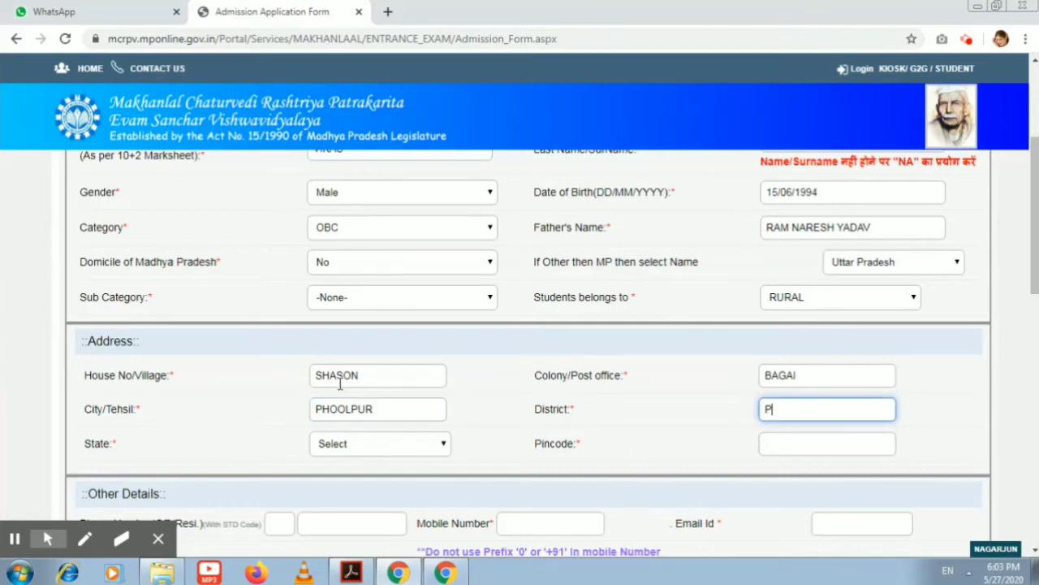
Set the address state to Uttar Pradesh and enter the pincode
{"action": "key", "text": "Tab"}
{"action": "key", "text": "Down"}
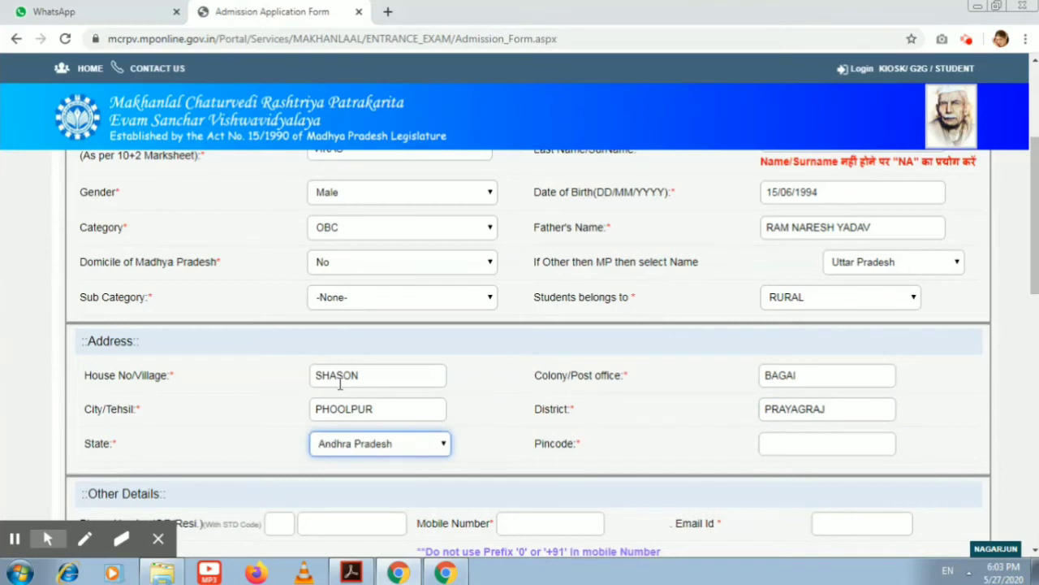
{"action": "key", "text": "u"}
{"action": "key", "text": "Tab"}
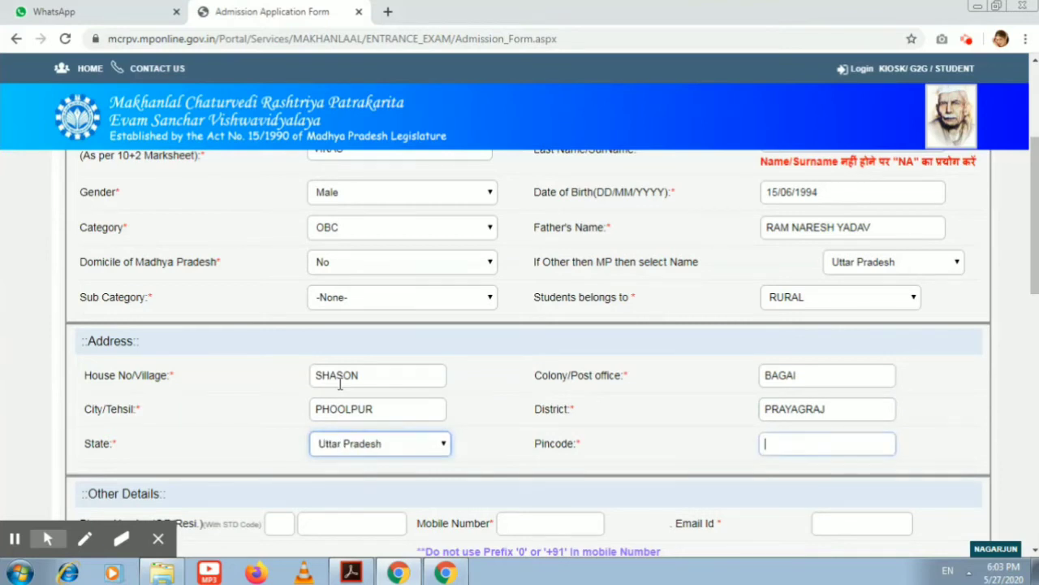
{"action": "type", "text": "22"}
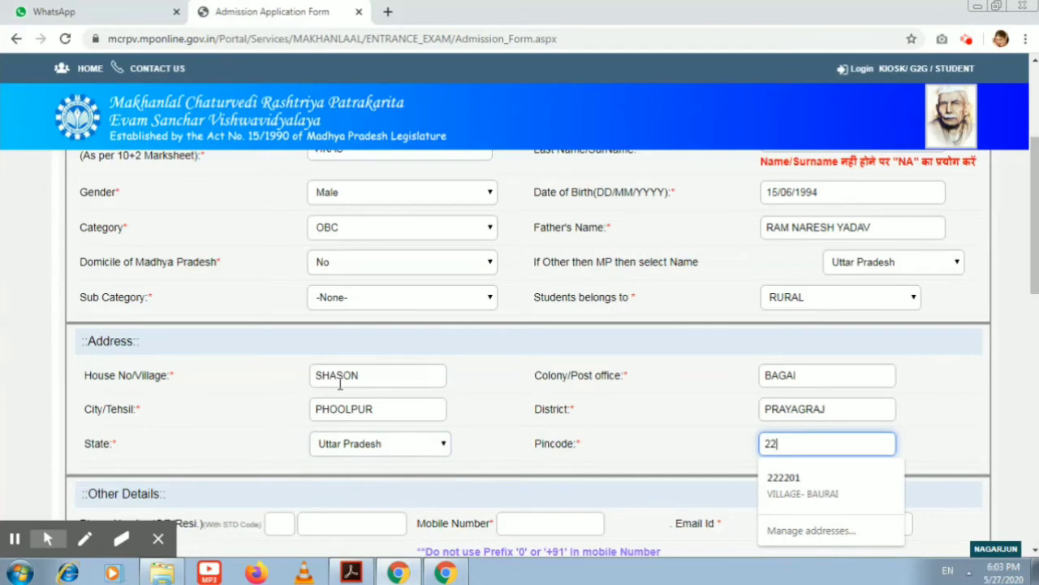
{"action": "type", "text": "1505"}
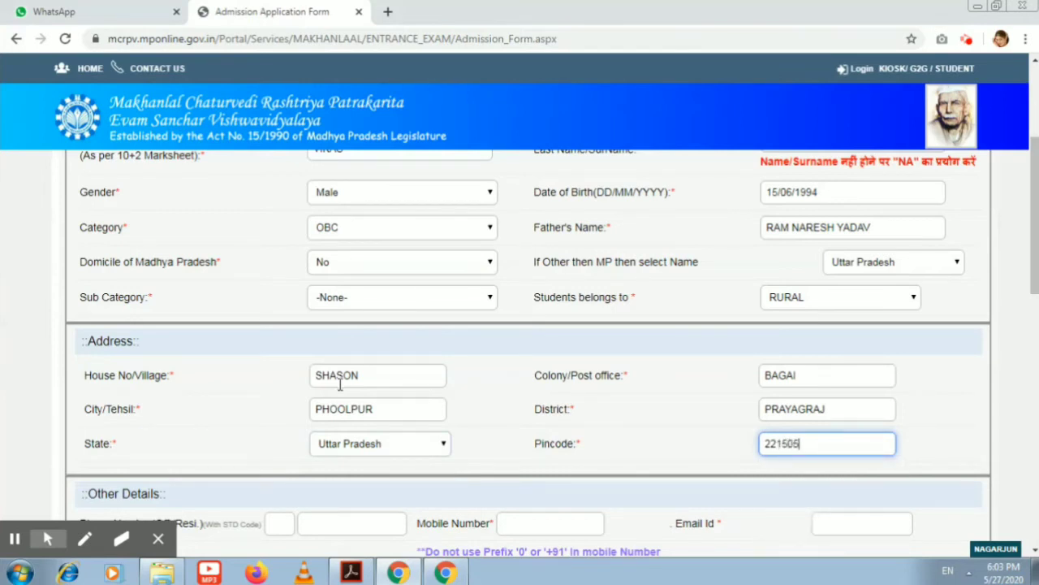
{"action": "left_click", "coordinate": [622, 432]}
{"action": "left_click_drag", "start_coordinate": [1034, 213], "coordinate": [1033, 255]}
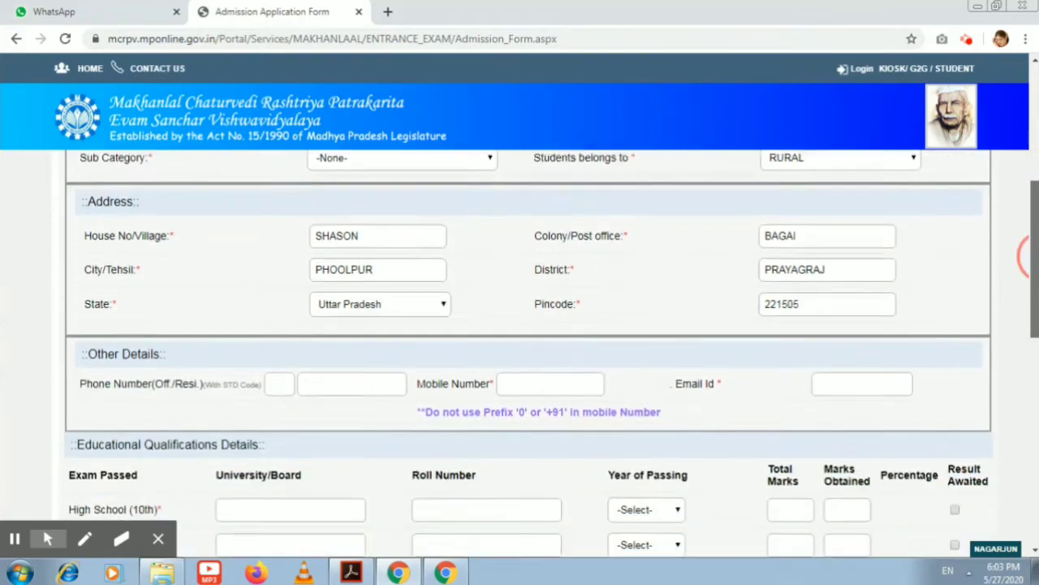
{"action": "scroll", "coordinate": [1027, 256], "scroll_direction": "down", "scroll_amount": 2}
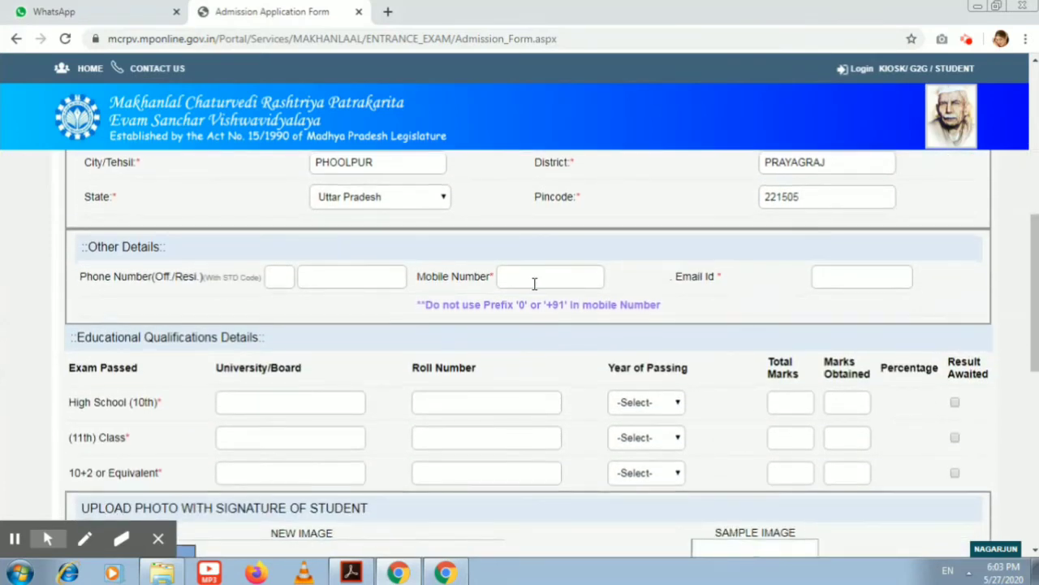
Enter the applicant's ten-digit mobile number, correcting a missing digit
{"action": "left_click", "coordinate": [534, 281]}
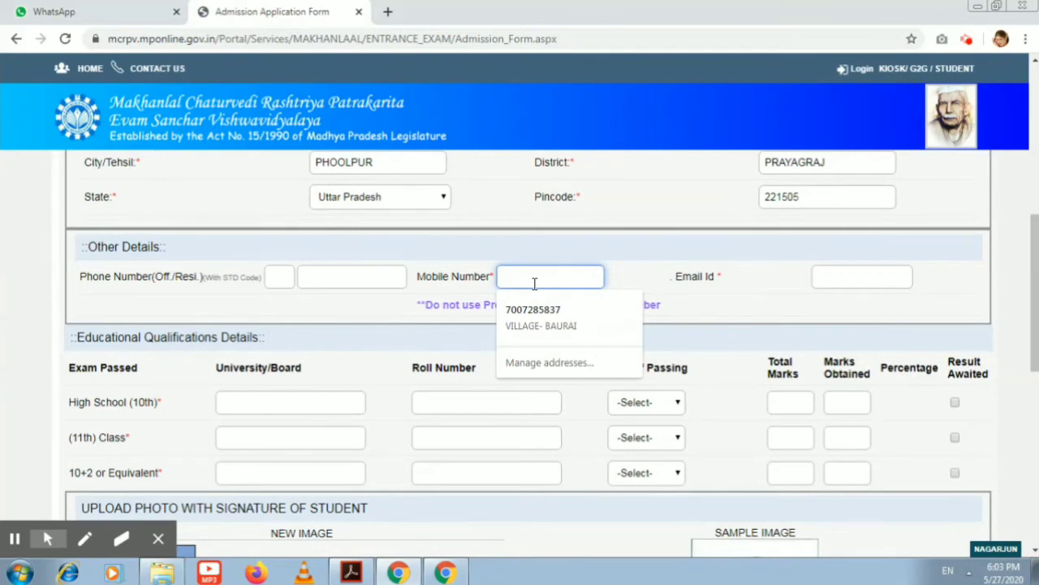
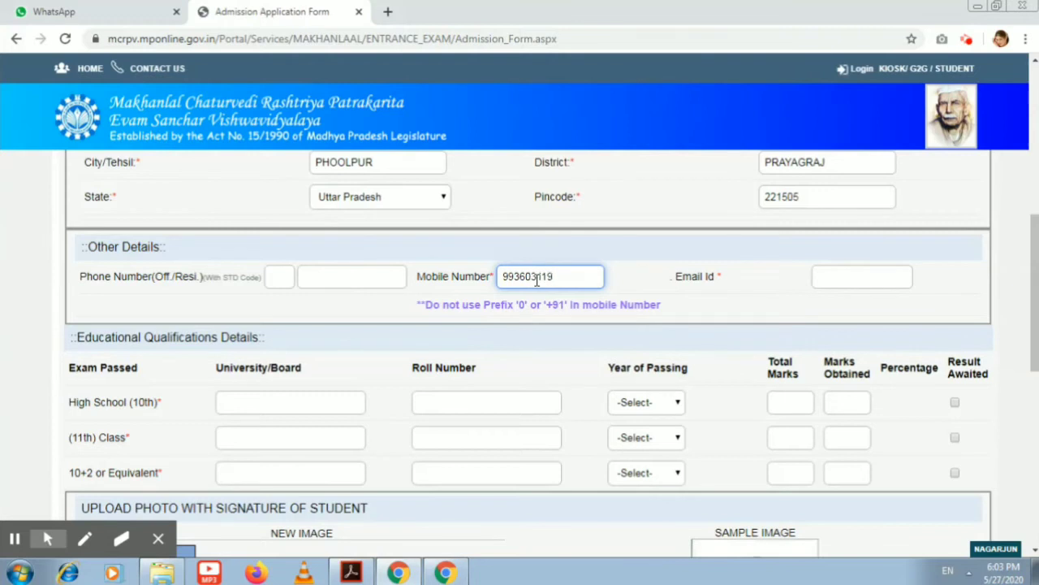
{"action": "left_click", "coordinate": [537, 279]}
{"action": "left_click", "coordinate": [807, 315]}
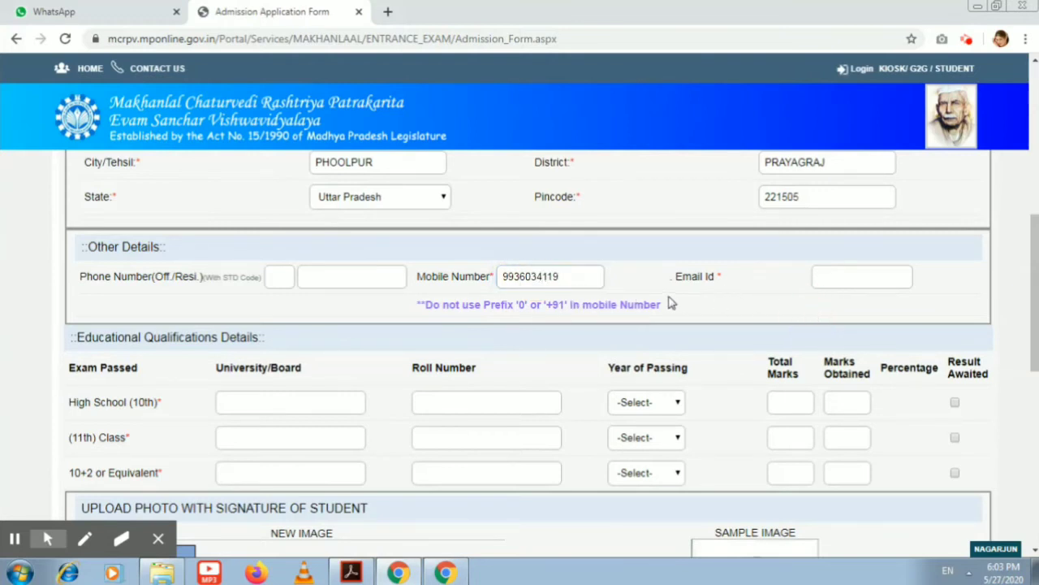
Enter the applicant's e-mail address under Other Details
{"action": "left_click", "coordinate": [849, 276]}
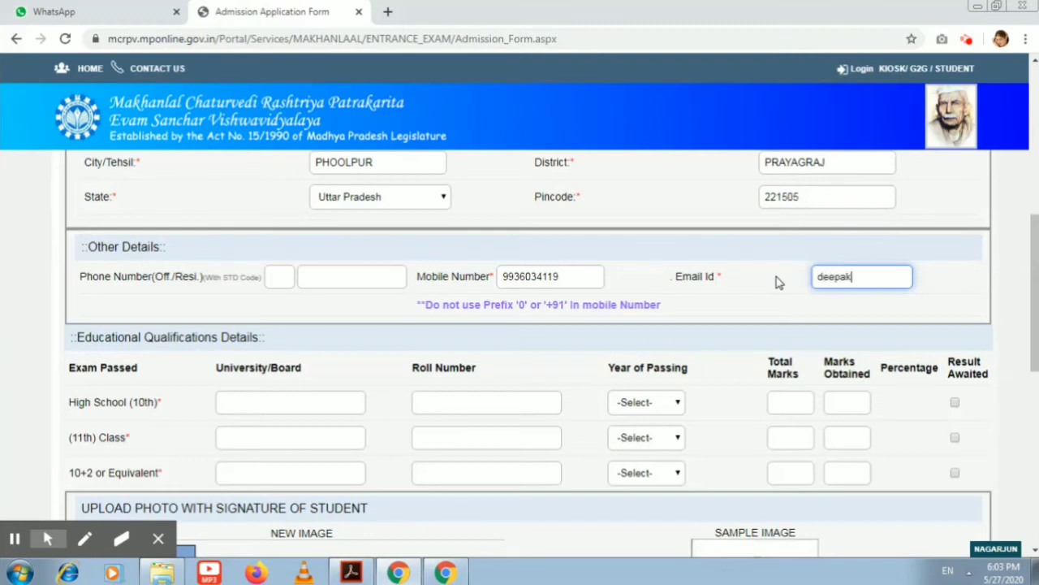
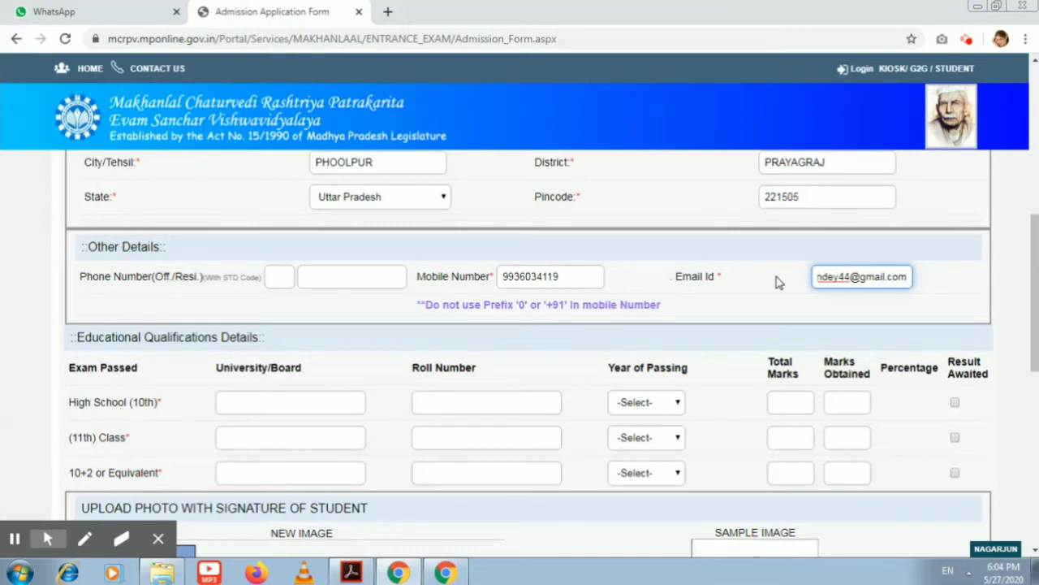
{"action": "left_click", "coordinate": [785, 302]}
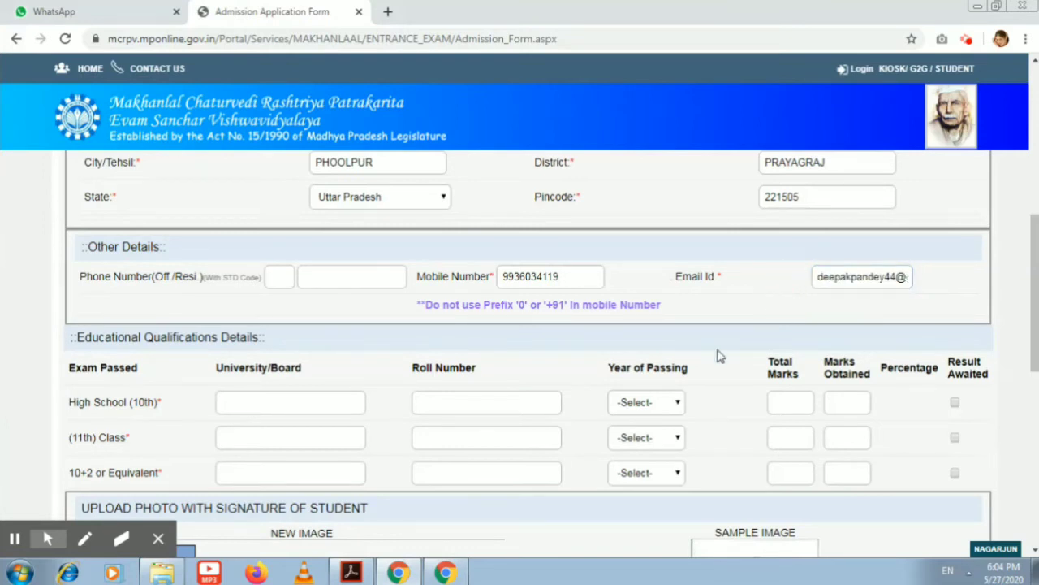
{"action": "left_click", "coordinate": [273, 407]}
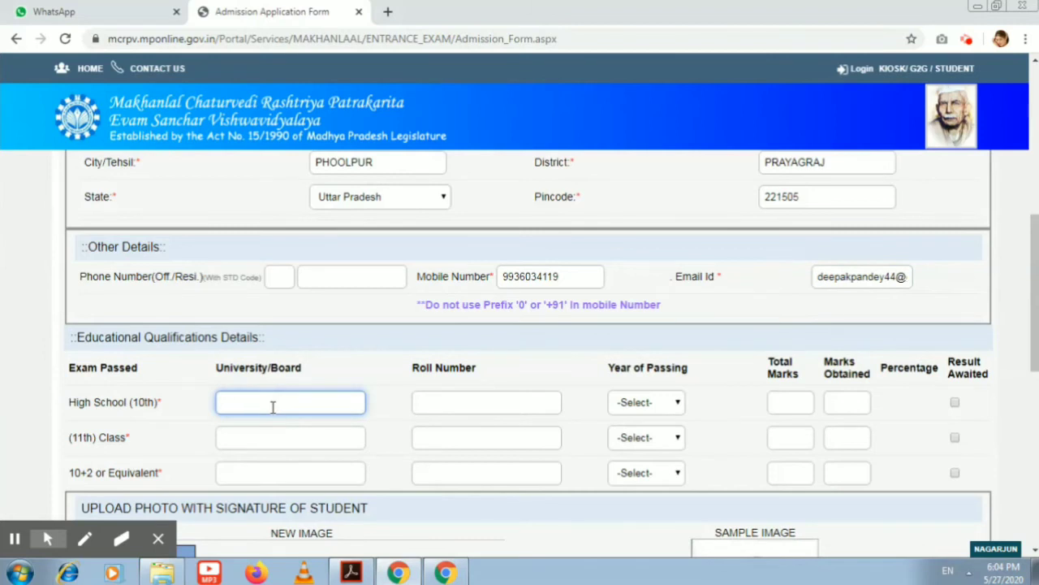
Fill the High School (10th) row: UP BOARD, roll number, 2016, 455/600 marks
{"action": "type", "text": "UP BOARD"}
{"action": "key", "text": "Tab"}
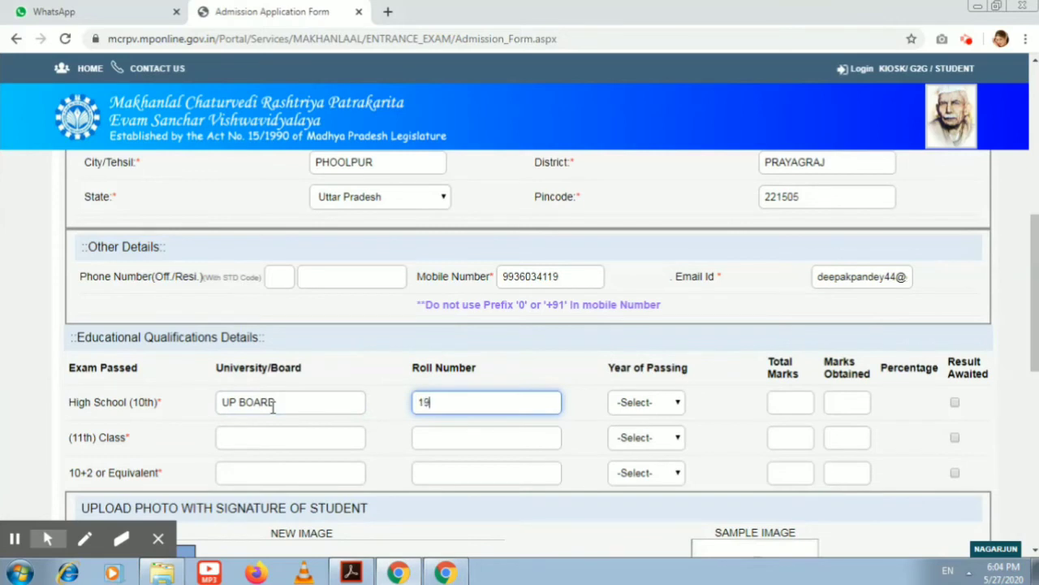
{"action": "key", "text": "Tab"}
{"action": "type", "text": "2000"}
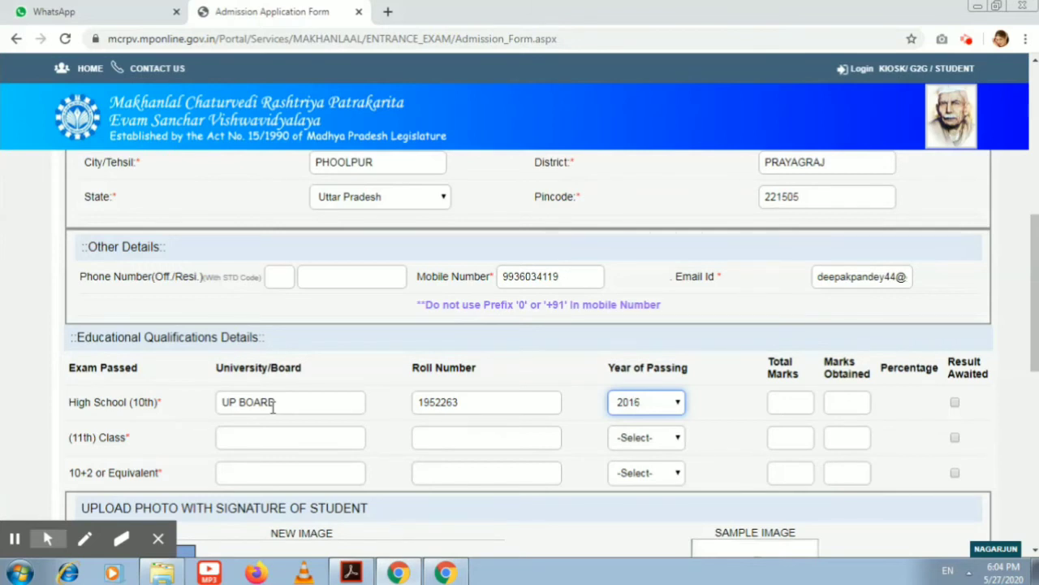
{"action": "key", "text": "Tab"}
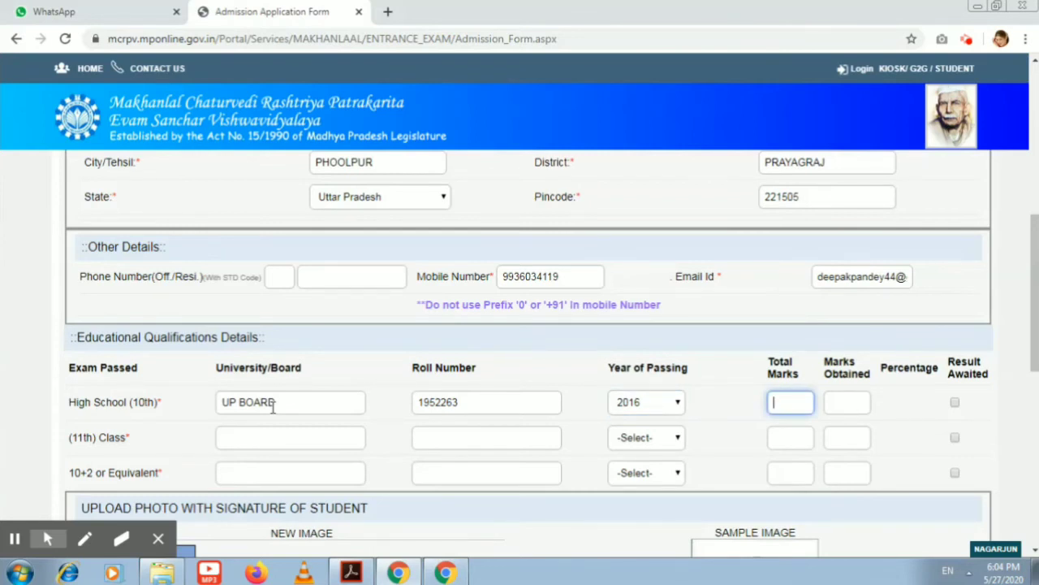
{"action": "type", "text": "00"}
{"action": "key", "text": "Tab"}
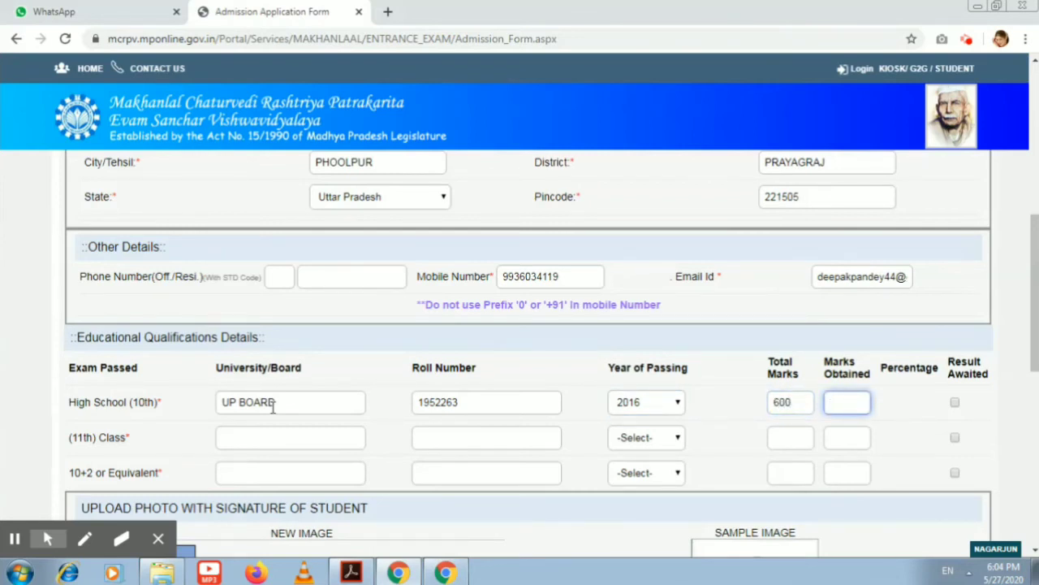
{"action": "key", "text": "Tab"}
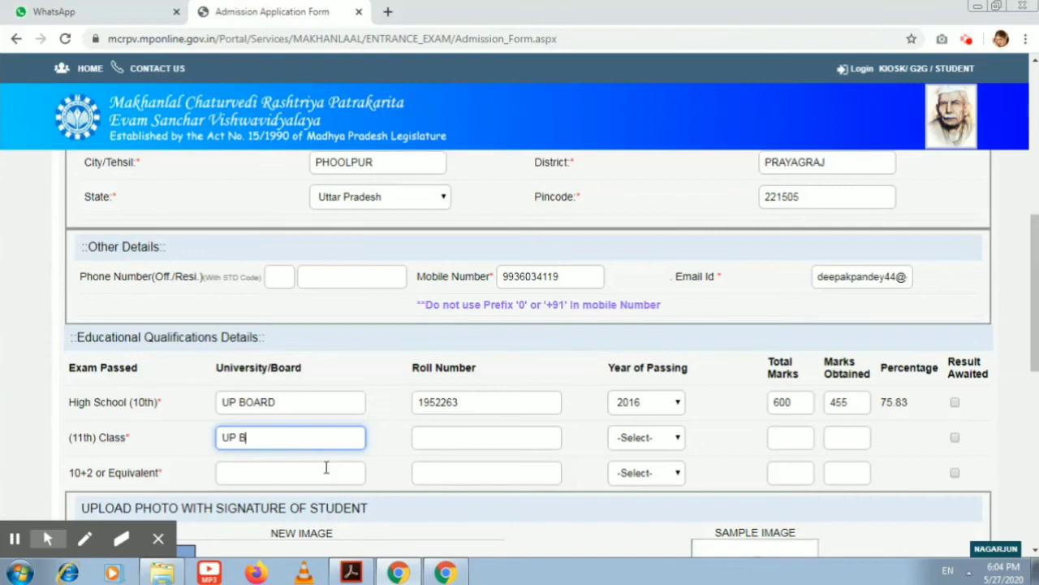
Fill the 11th Class row with UP BOARD, 2017, 425/500 marks and mark 10+2 result awaited
{"action": "type", "text": "UP BOARD"}
{"action": "key", "text": "Tab"}
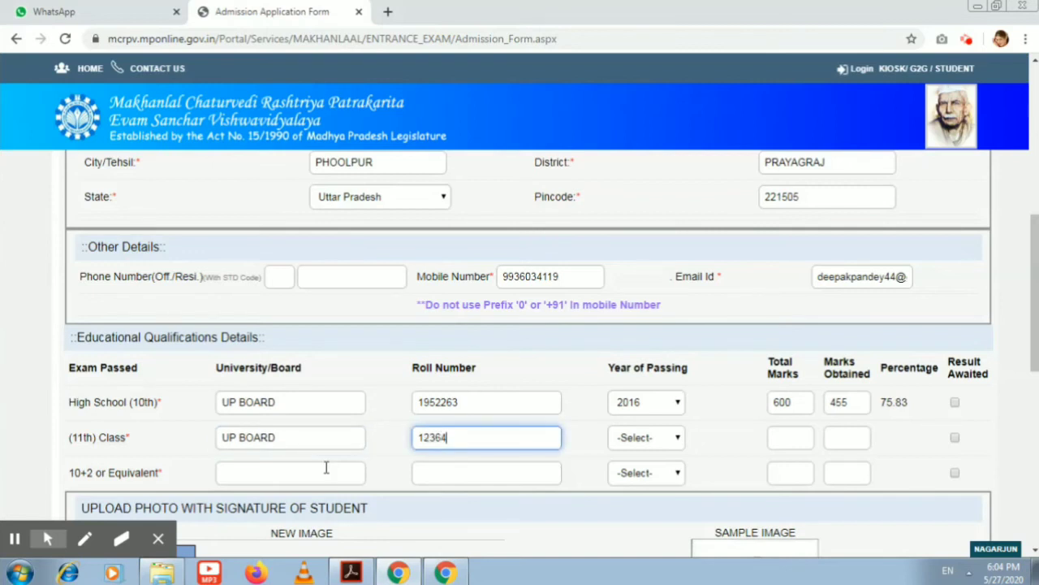
{"action": "key", "text": "Tab"}
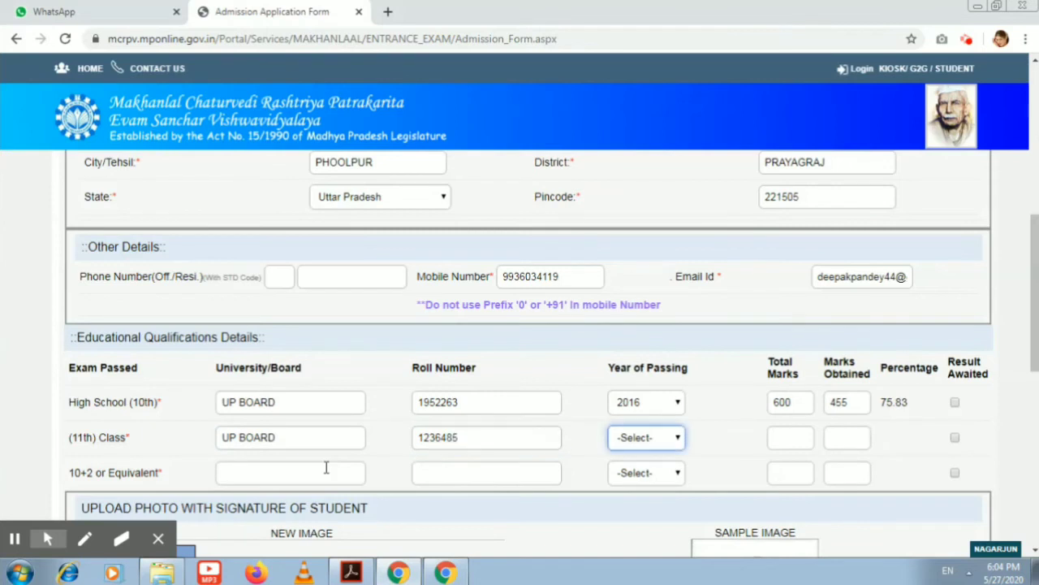
{"action": "type", "text": "2010"}
{"action": "key", "text": "Tab"}
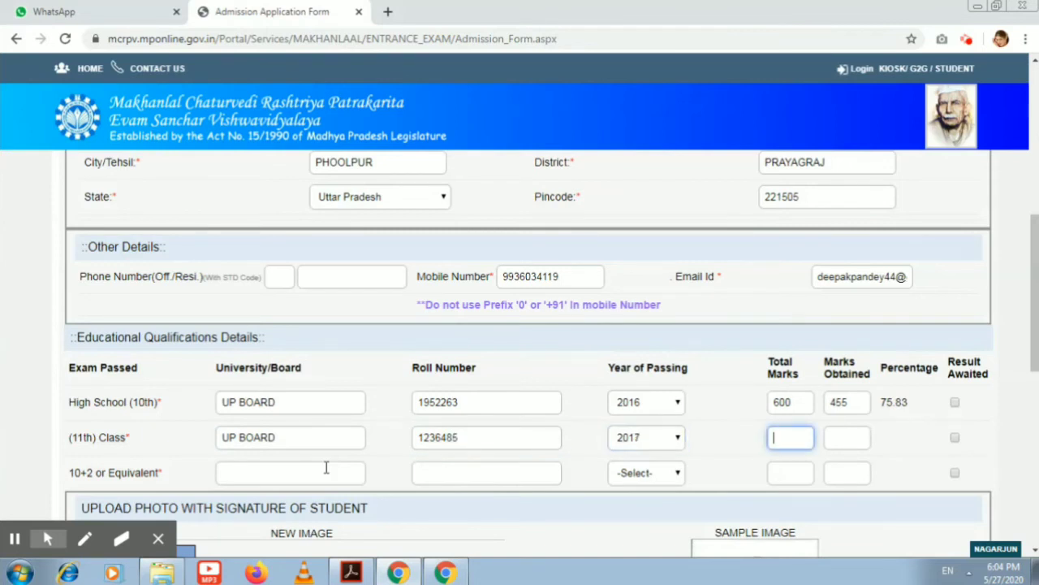
{"action": "type", "text": "5002"}
{"action": "key", "text": "Tab"}
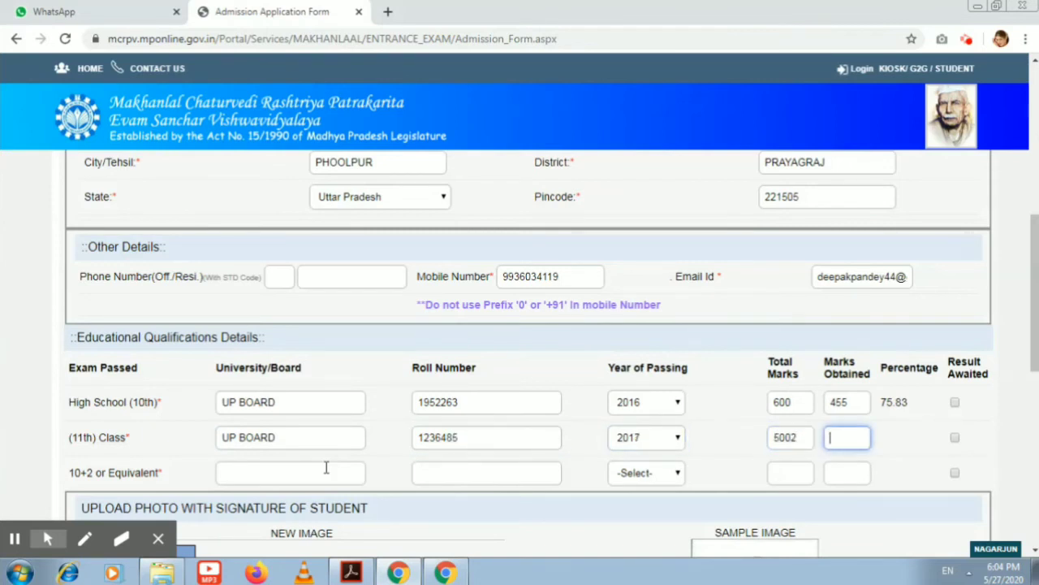
{"action": "scroll", "coordinate": [325, 468], "scroll_direction": "up", "scroll_amount": 1}
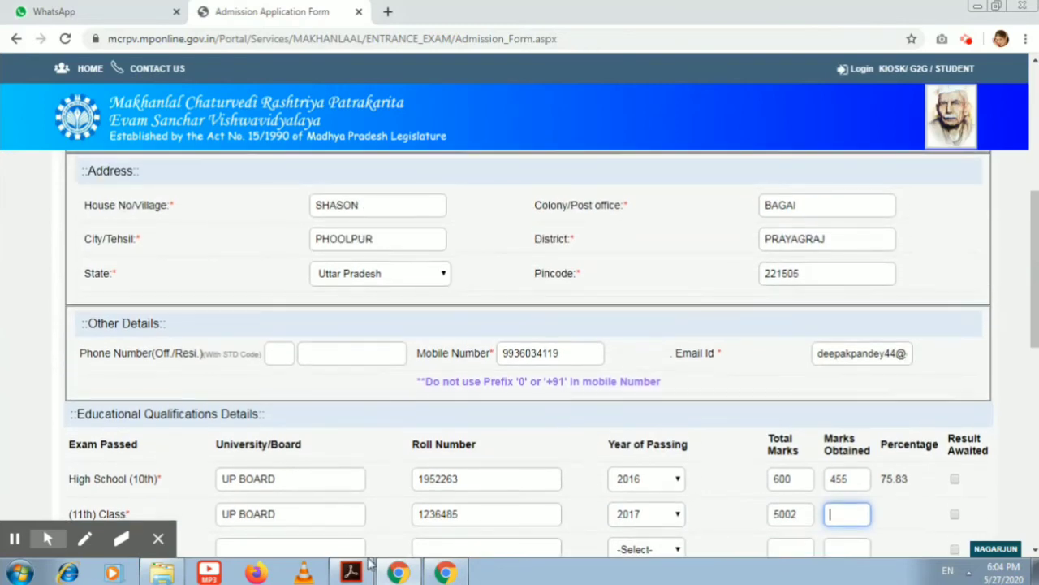
{"action": "left_click", "coordinate": [798, 512]}
{"action": "key", "text": "BackSpace"}
{"action": "left_click", "coordinate": [851, 516]}
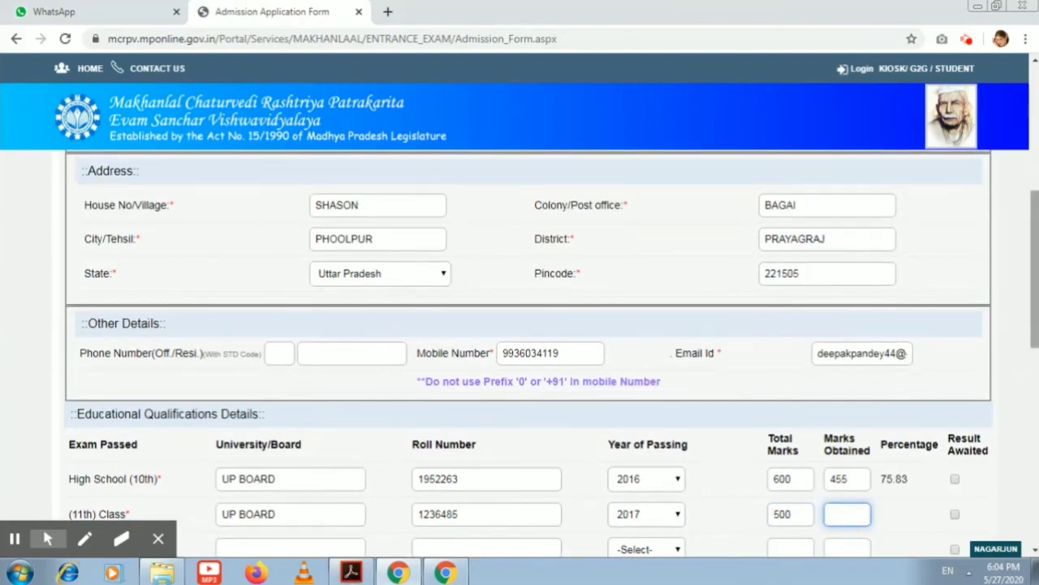
{"action": "left_click_drag", "start_coordinate": [1029, 235], "coordinate": [1028, 295]}
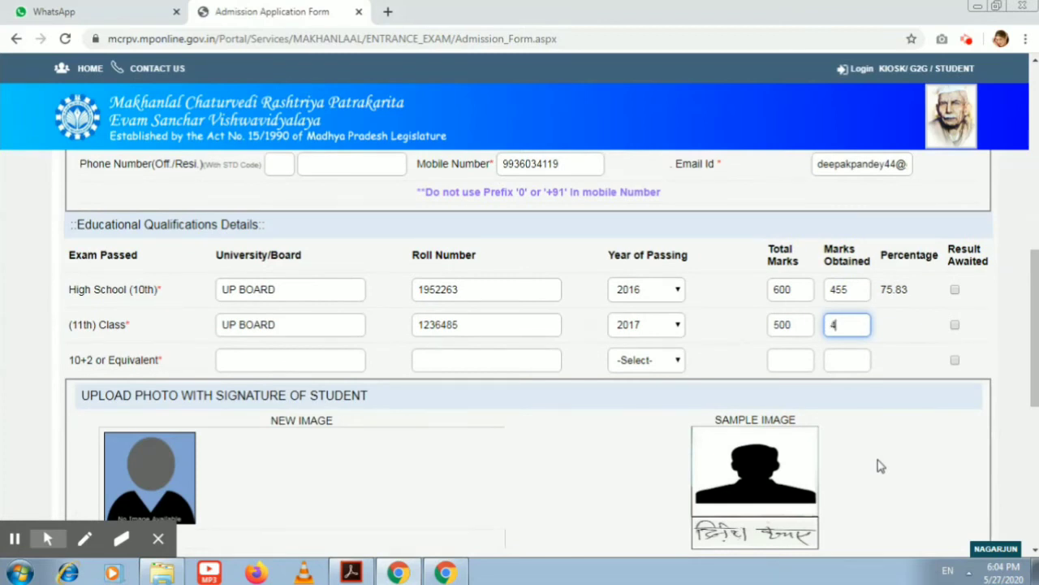
{"action": "key", "text": "Tab"}
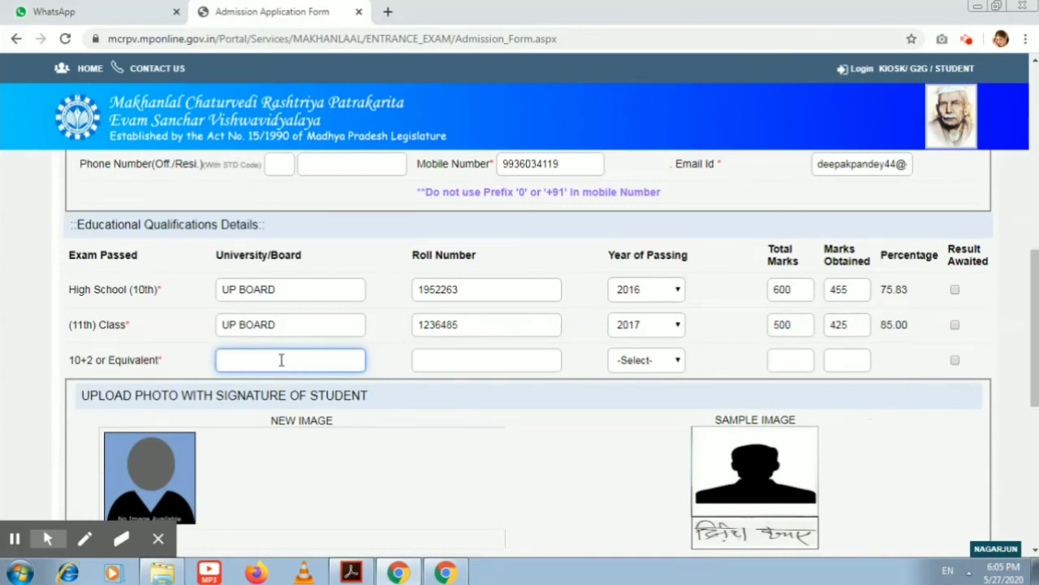
{"action": "left_click", "coordinate": [955, 360]}
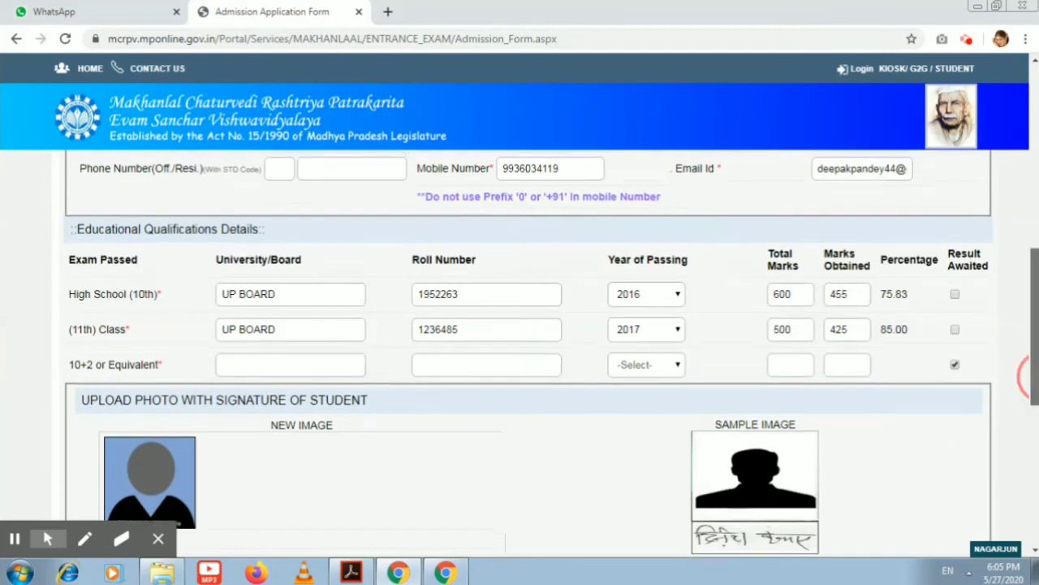
{"action": "scroll", "coordinate": [934, 341], "scroll_direction": "down", "scroll_amount": 1}
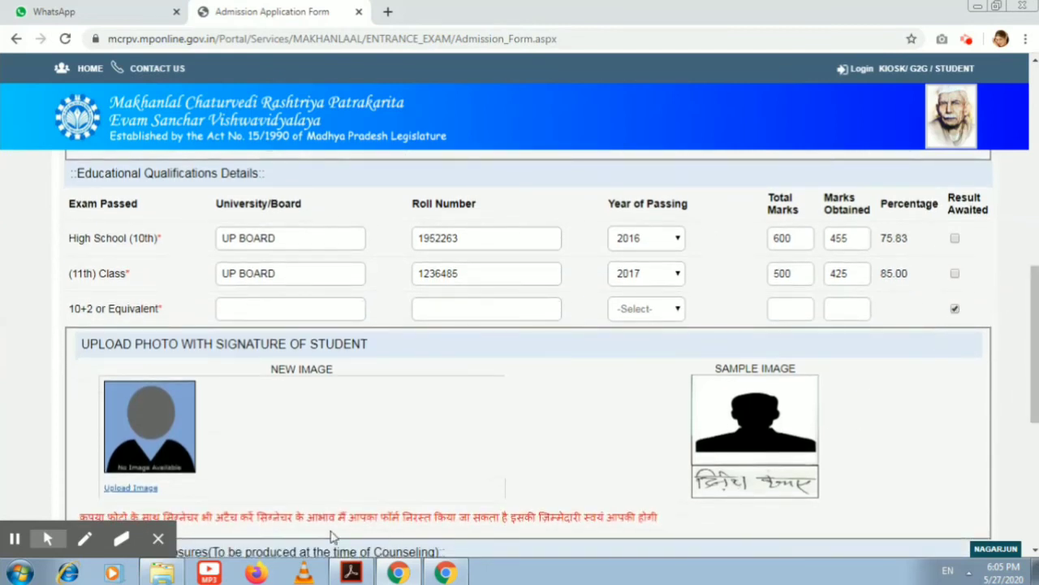
Review the red Hindi signature note and the sample photo-with-signature in the upload section
{"action": "left_click", "coordinate": [423, 488]}
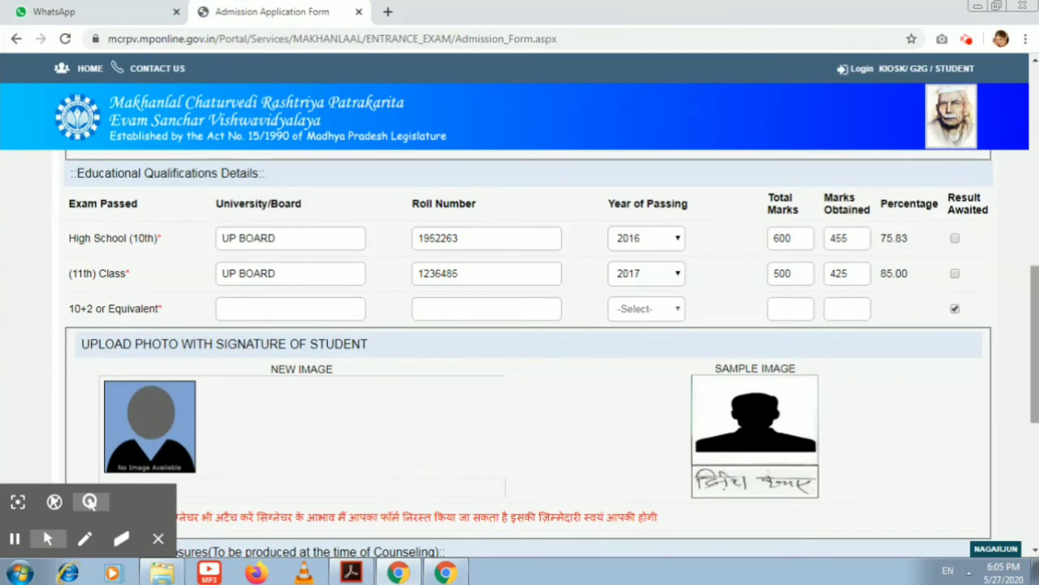
{"action": "scroll", "coordinate": [104, 355], "scroll_direction": "down", "scroll_amount": 3}
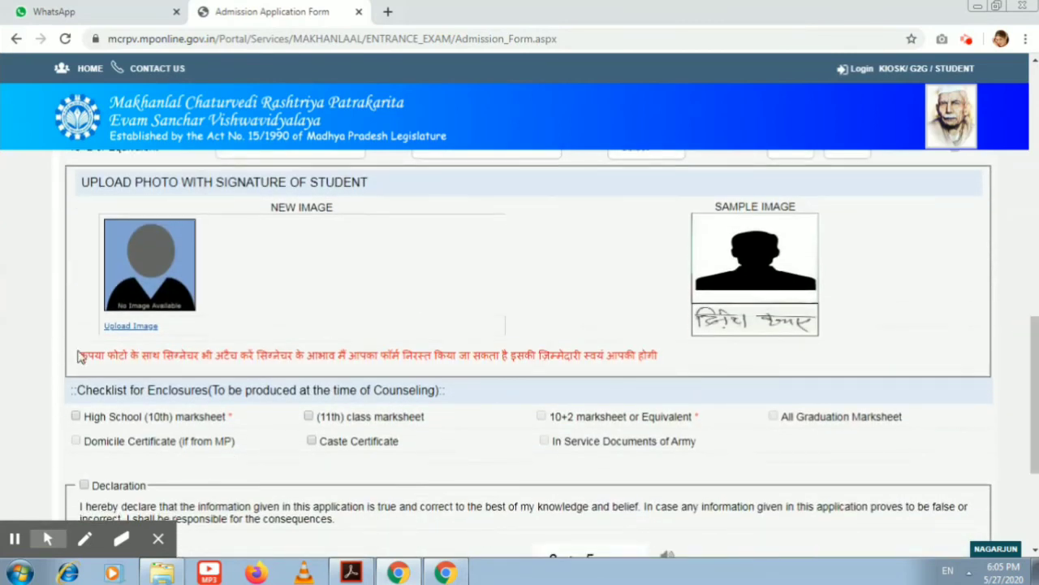
{"action": "left_click_drag", "start_coordinate": [78, 355], "coordinate": [519, 365]}
{"action": "left_click", "coordinate": [703, 415]}
{"action": "left_click_drag", "start_coordinate": [685, 210], "coordinate": [805, 314]}
{"action": "left_click", "coordinate": [866, 326]}
Upload the businessman photo JPEG and crop it to the photo's top as the new image
{"action": "left_click", "coordinate": [130, 325]}
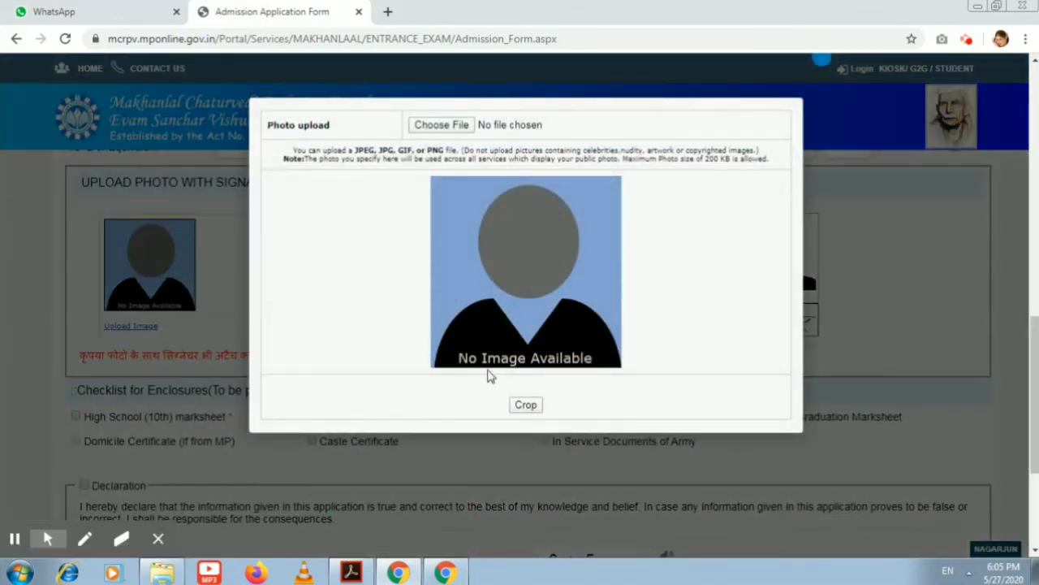
{"action": "left_click", "coordinate": [441, 125]}
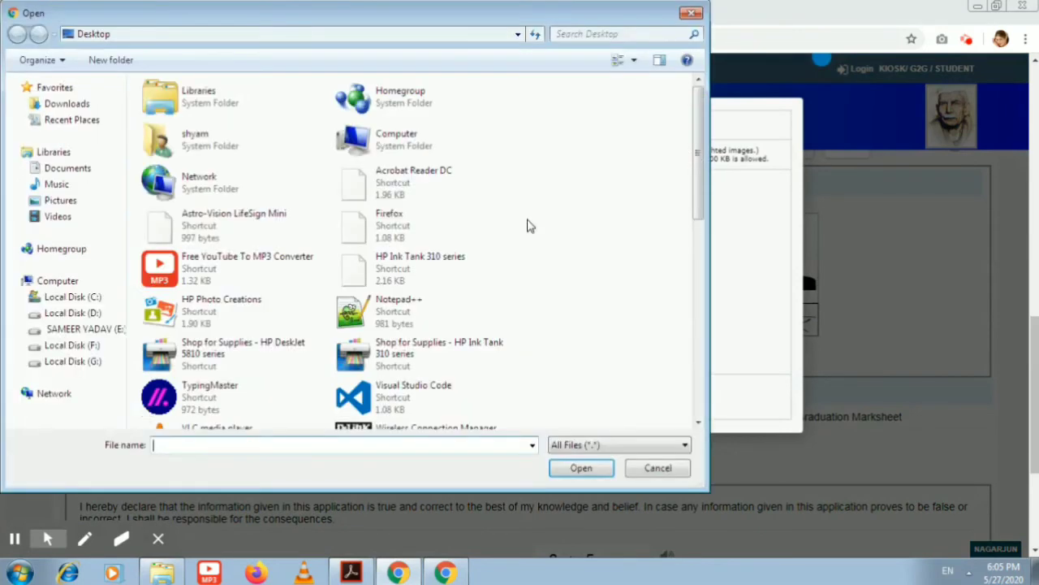
{"action": "left_click_drag", "start_coordinate": [696, 144], "coordinate": [703, 218]}
{"action": "left_click", "coordinate": [446, 333]}
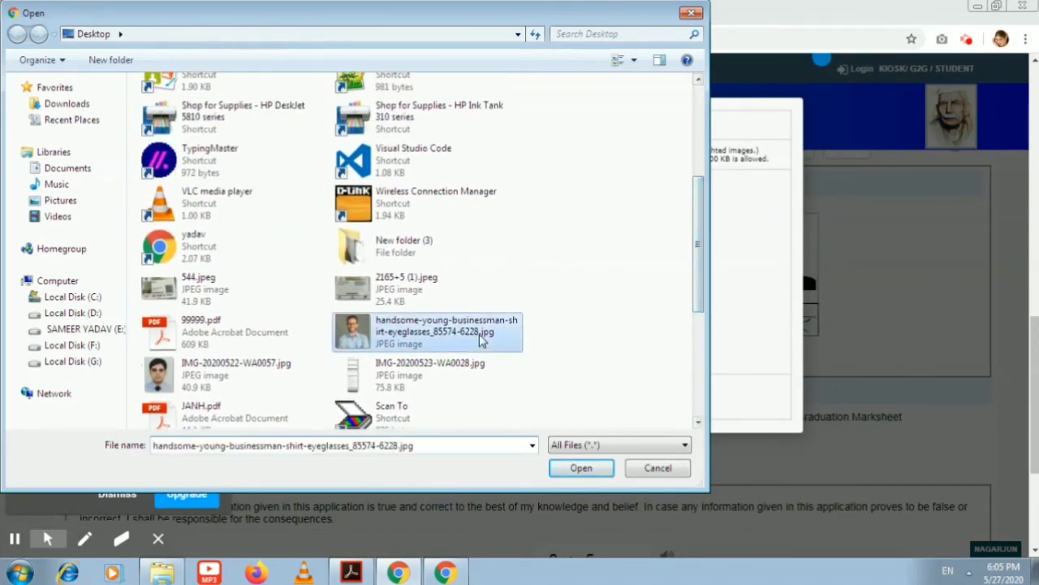
{"action": "left_click", "coordinate": [582, 468]}
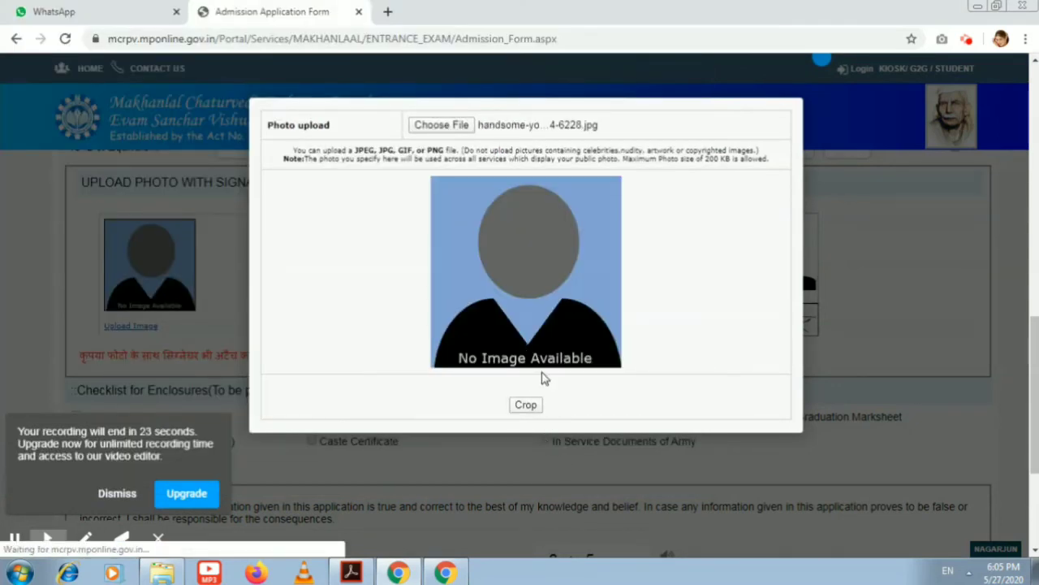
{"action": "left_click_drag", "start_coordinate": [526, 185], "coordinate": [526, 172]}
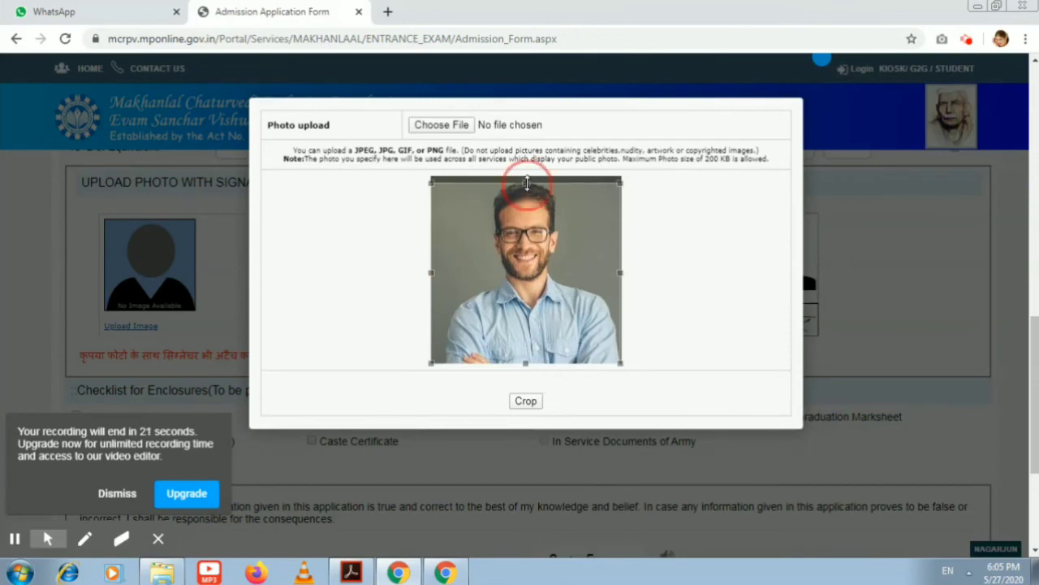
{"action": "left_click", "coordinate": [526, 401]}
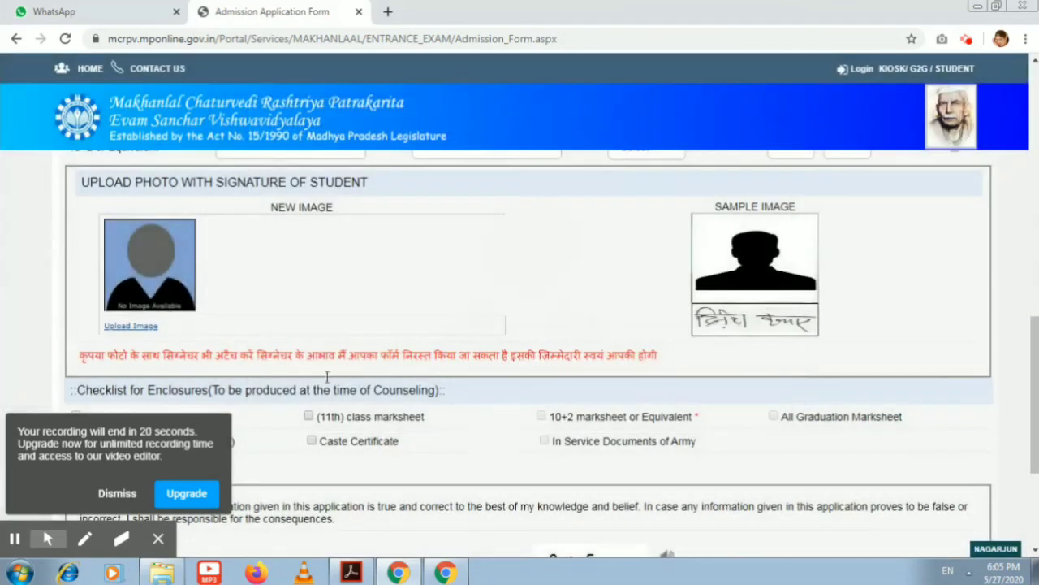
{"action": "left_click", "coordinate": [117, 492]}
Tick the 10th marksheet, 11th marksheet and Caste Certificate enclosures and accept the declaration
{"action": "scroll", "coordinate": [1005, 423], "scroll_direction": "down", "scroll_amount": 2}
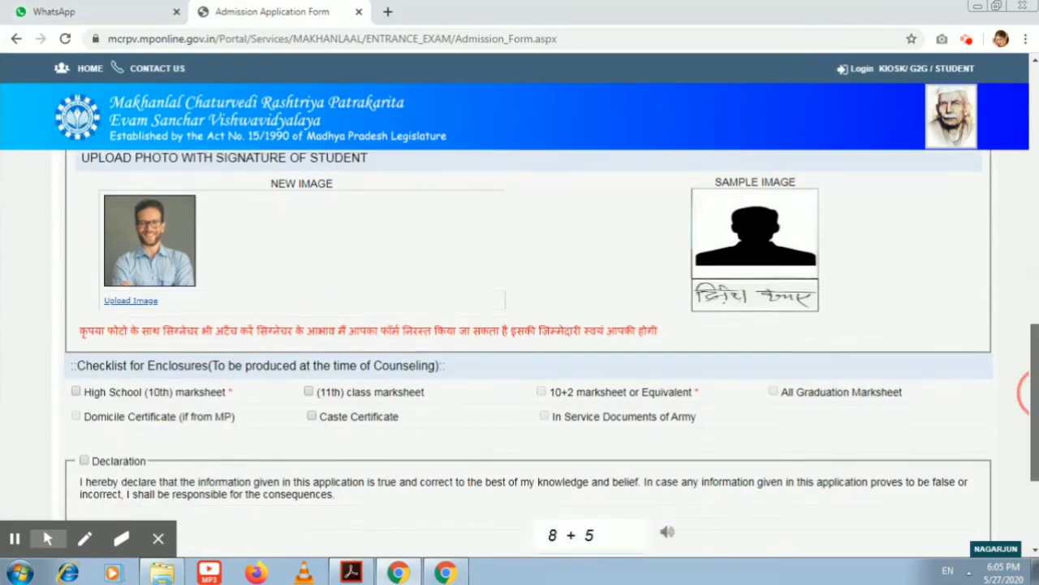
{"action": "left_click", "coordinate": [139, 267]}
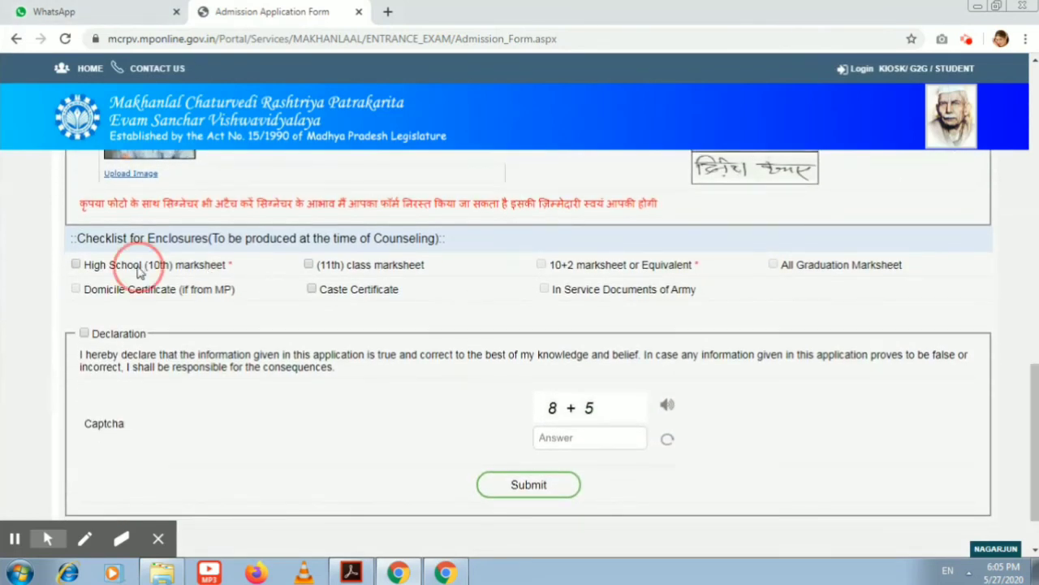
{"action": "left_click", "coordinate": [362, 272]}
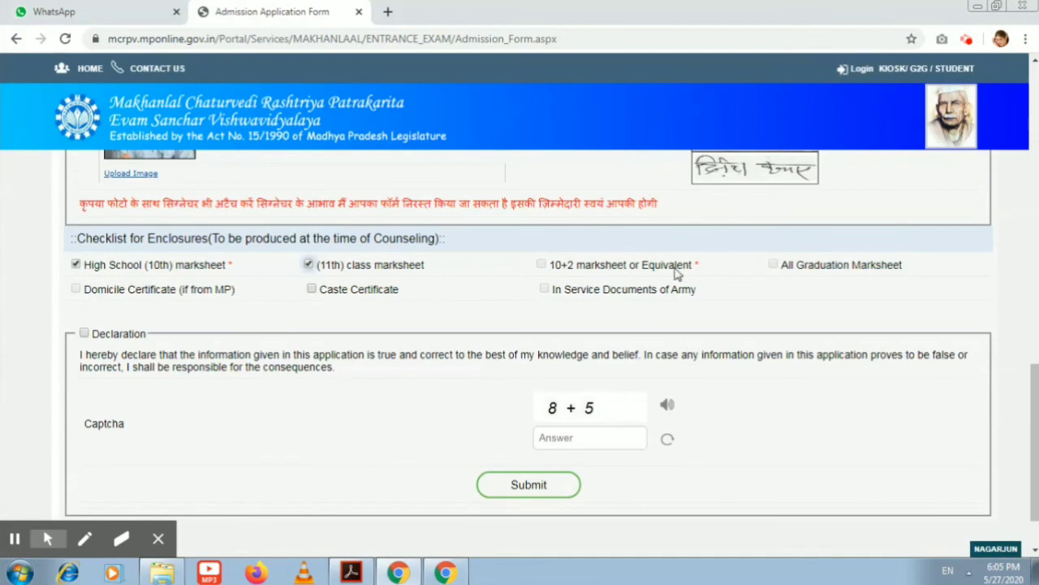
{"action": "left_click", "coordinate": [354, 294]}
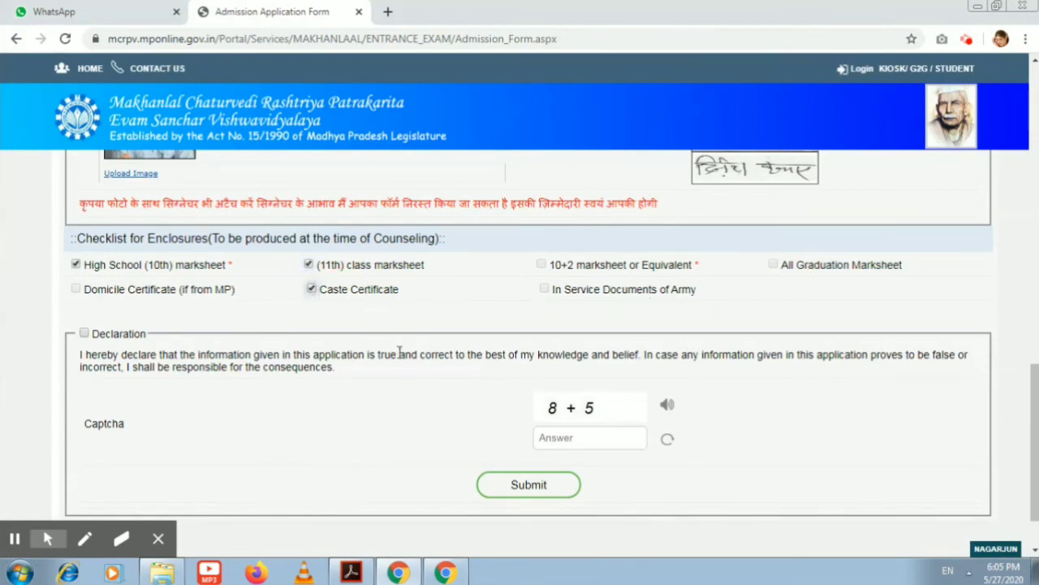
{"action": "left_click", "coordinate": [84, 333]}
Answer the captcha with 13 and submit the application form
{"action": "left_click", "coordinate": [593, 437]}
{"action": "type", "text": "13"}
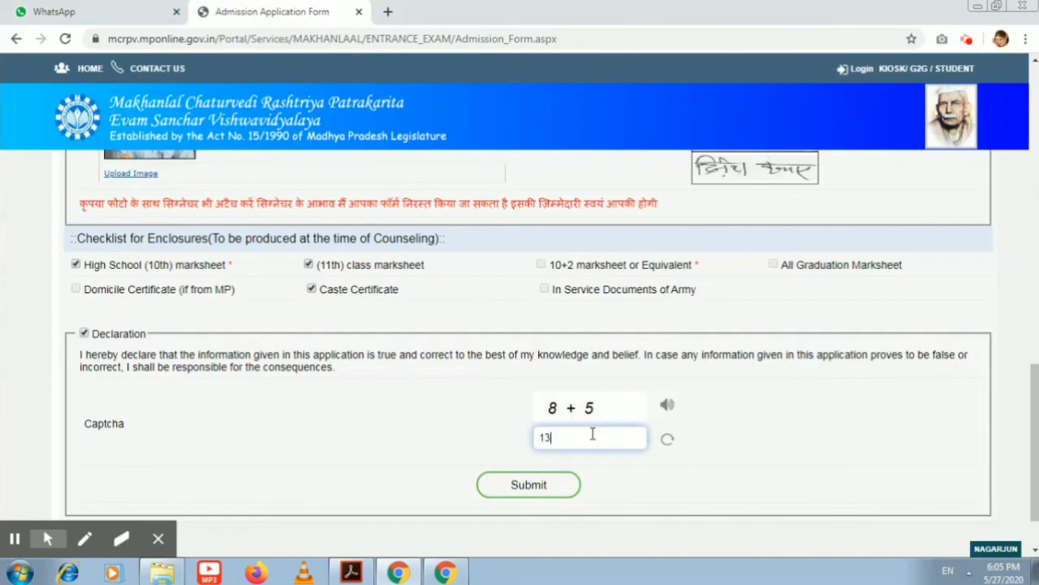
{"action": "left_click", "coordinate": [523, 490]}
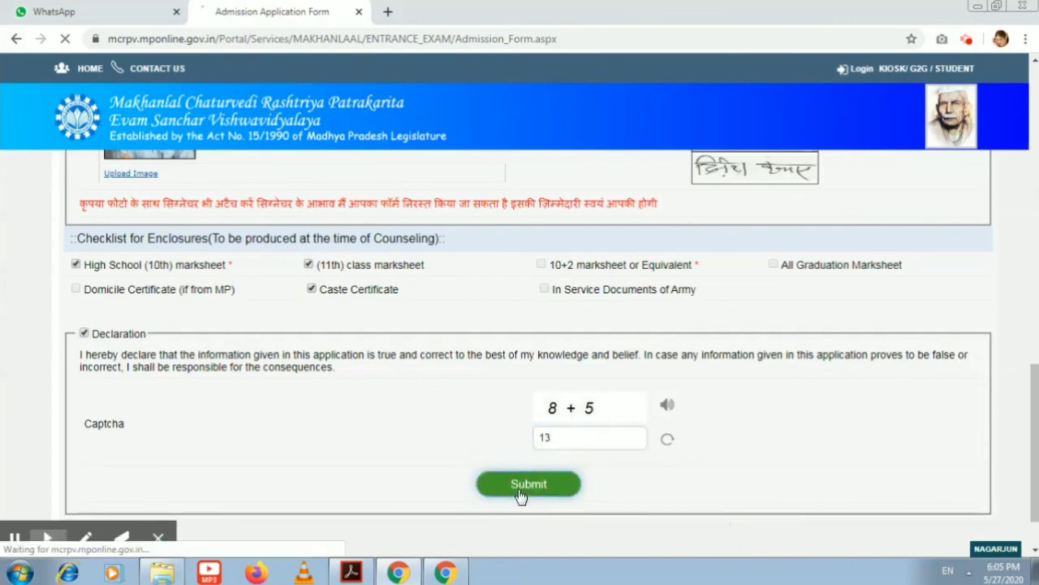